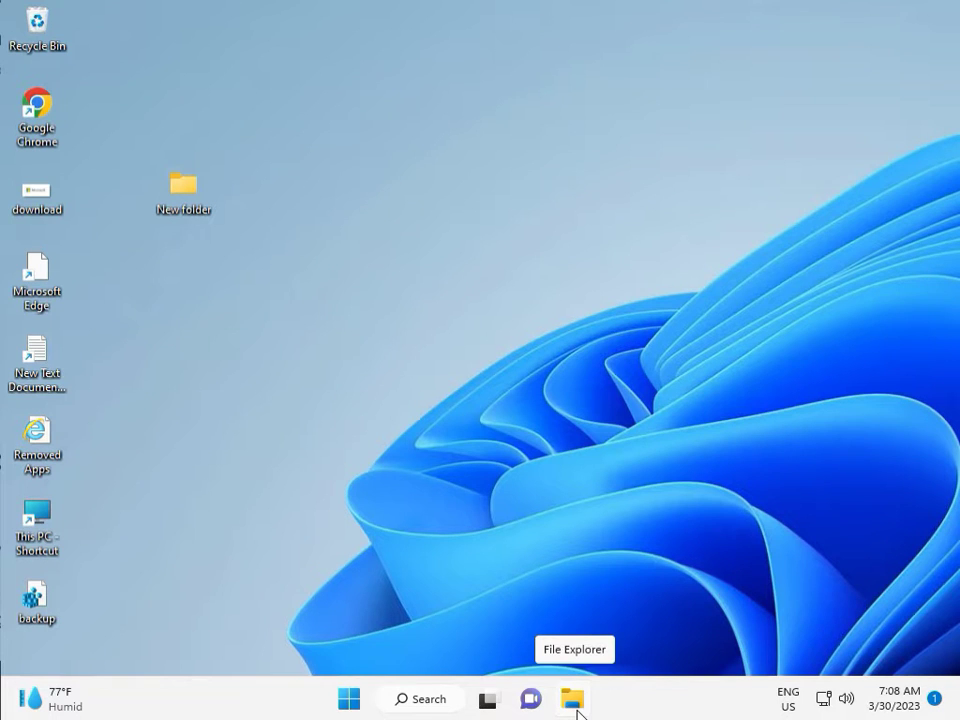
- Launch the pinned Settings app from the Start menu
{"action": "left_click", "coordinate": [349, 698]}
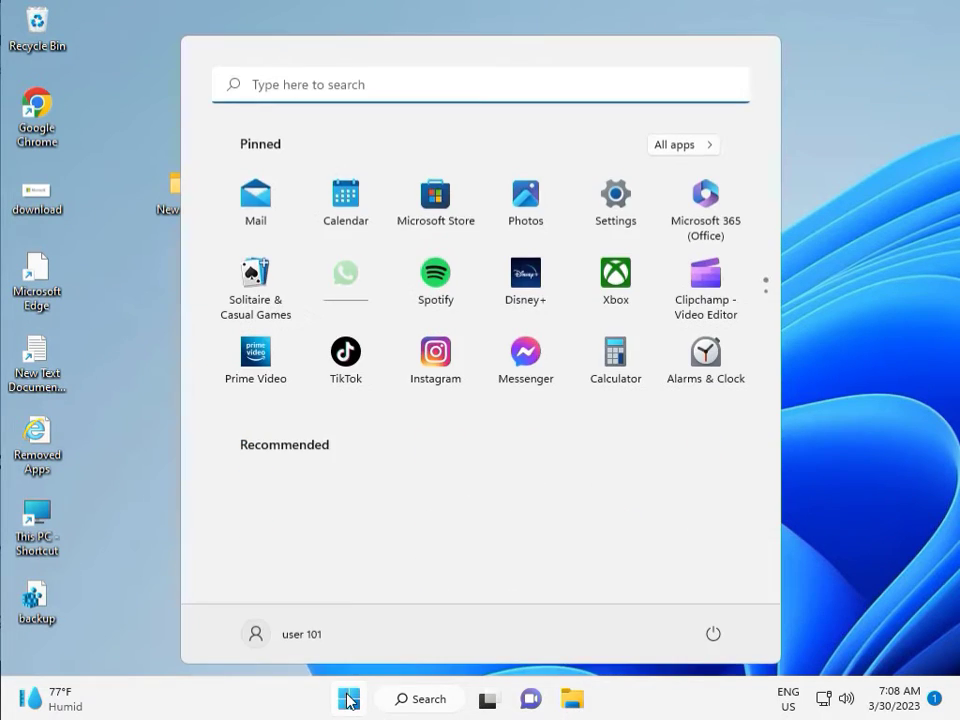
{"action": "left_click", "coordinate": [627, 203]}
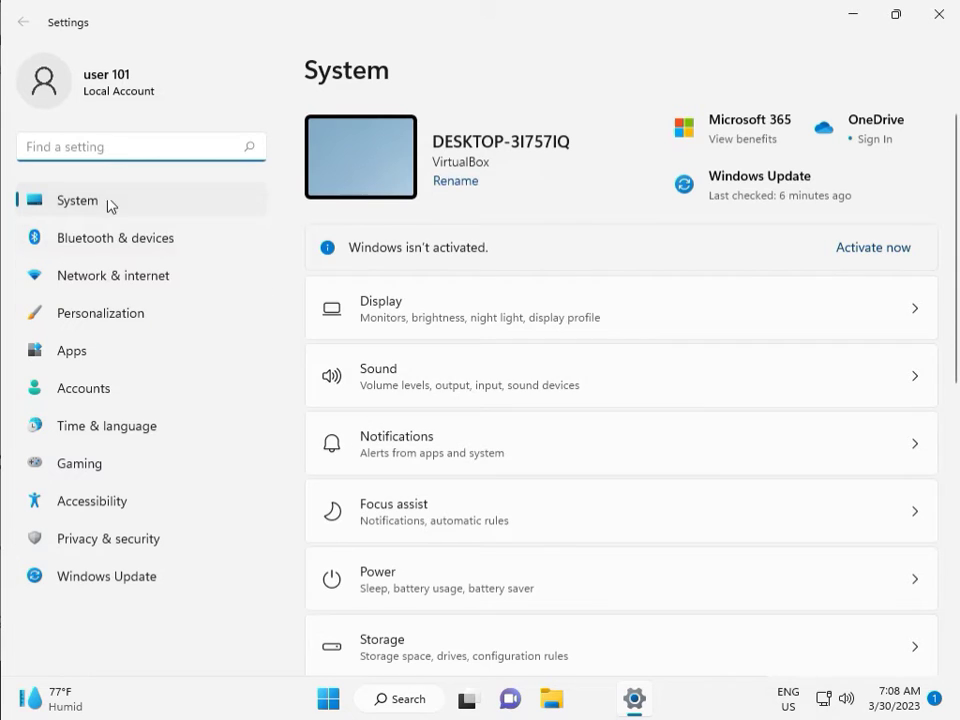
- Run the Windows Update troubleshooter from Troubleshoot > Other troubleshooters
{"action": "scroll", "coordinate": [476, 508], "scroll_direction": "down", "scroll_amount": 2}
{"action": "scroll", "coordinate": [480, 522], "scroll_direction": "down", "scroll_amount": 1}
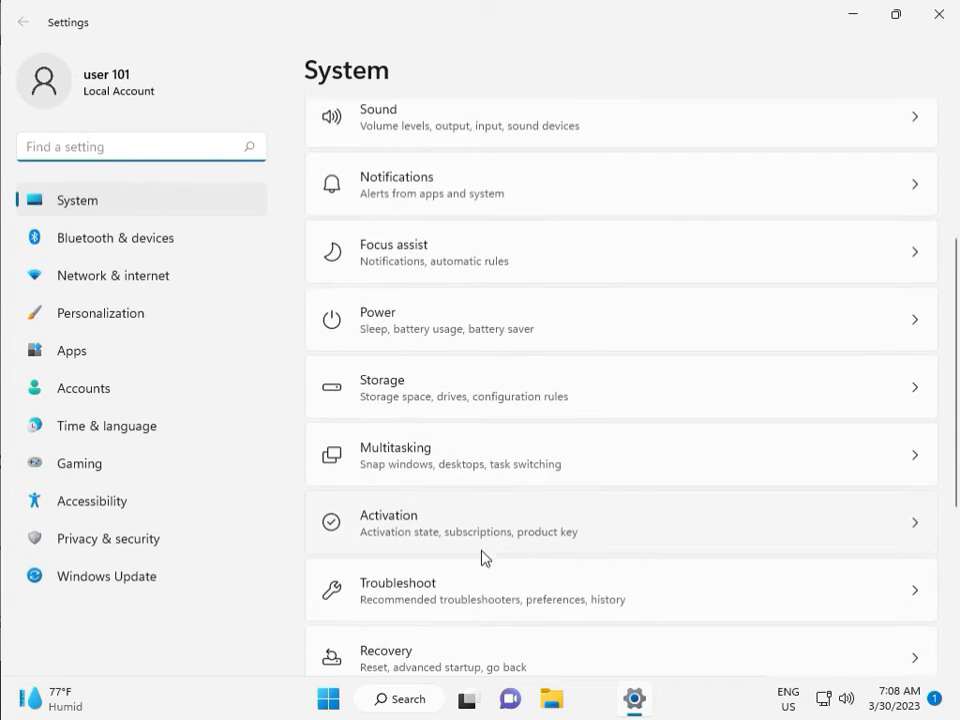
{"action": "left_click", "coordinate": [491, 594]}
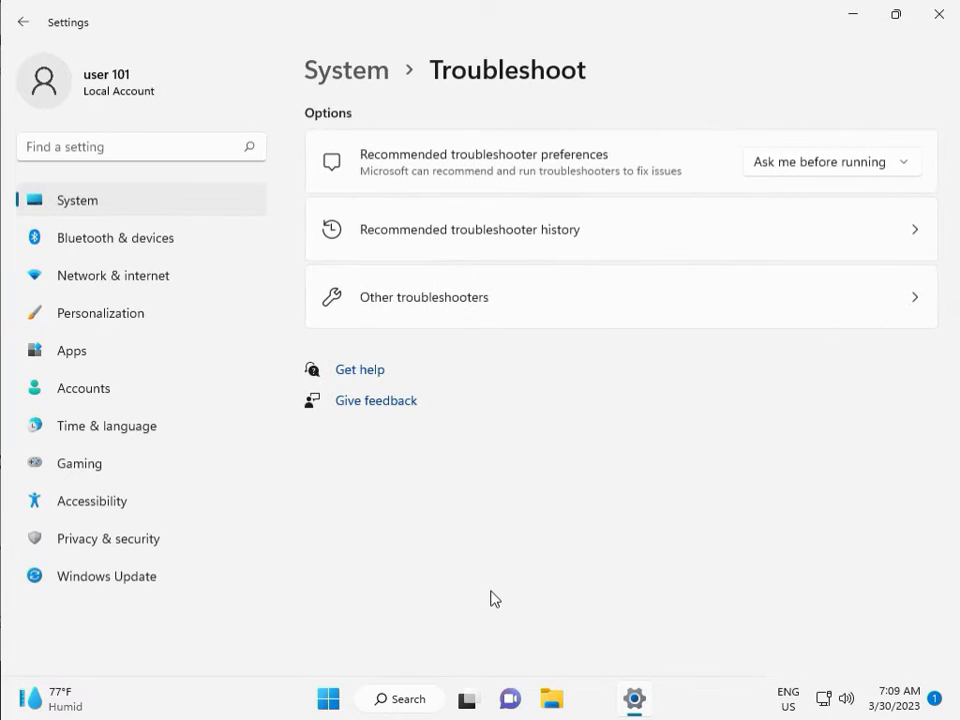
{"action": "left_click", "coordinate": [417, 308]}
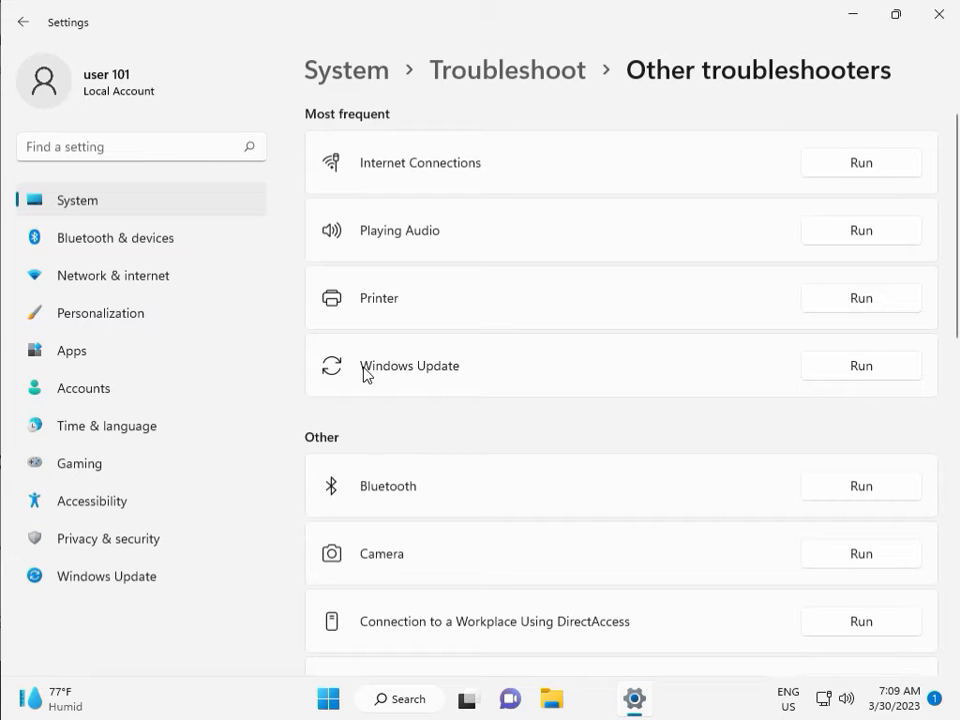
{"action": "left_click", "coordinate": [856, 366]}
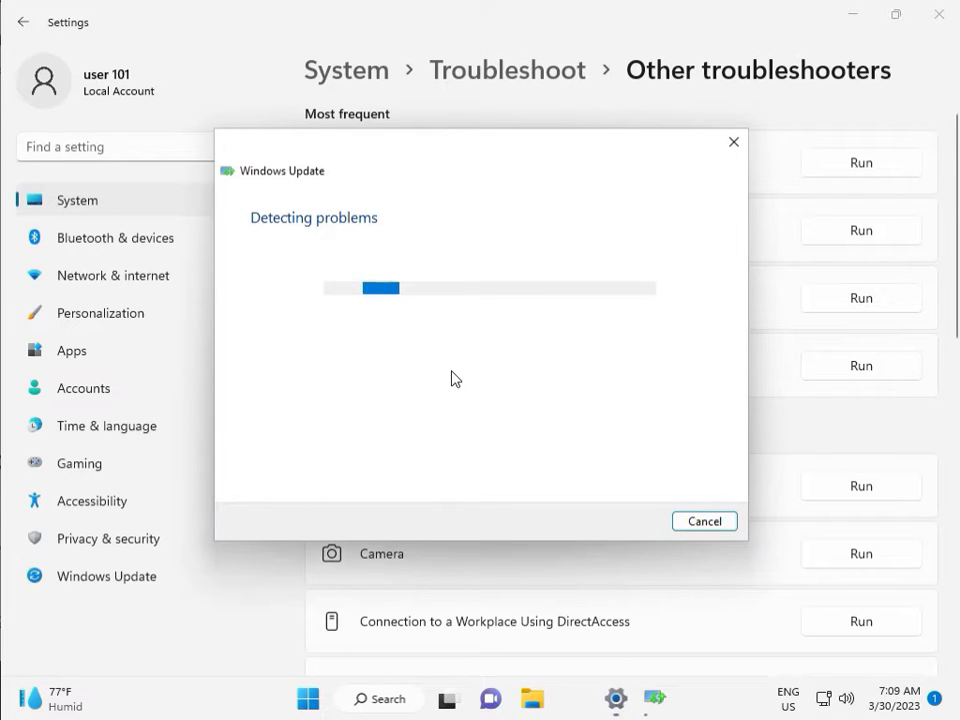
- Let the Windows Update troubleshooter finish, then close its report and the Settings window
{"action": "left_click_drag", "start_coordinate": [452, 157], "coordinate": [325, 114]}
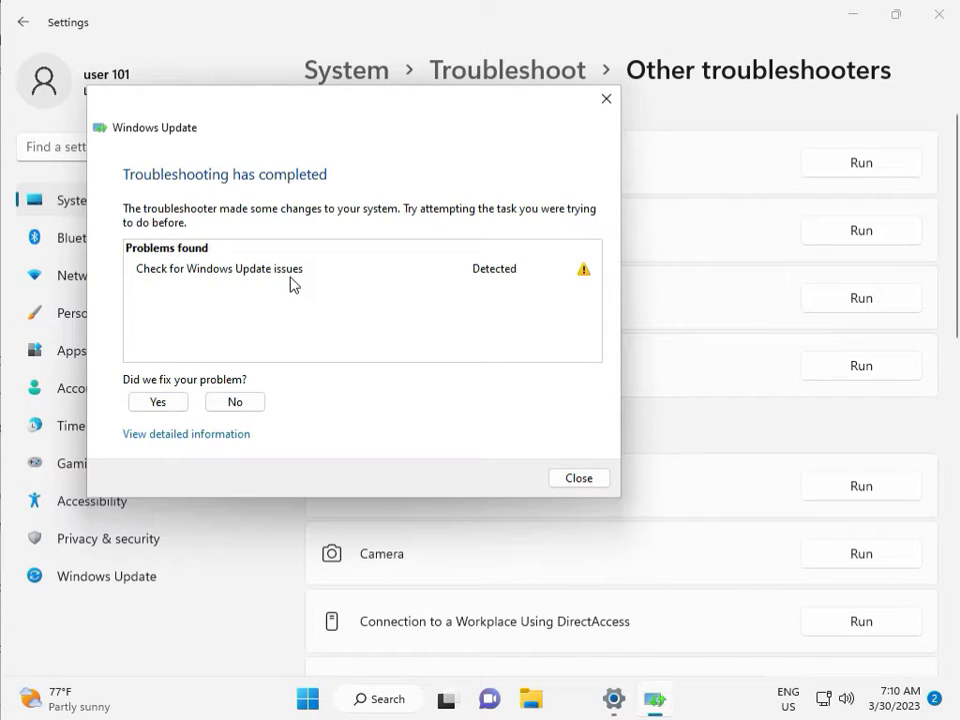
{"action": "left_click", "coordinate": [579, 484]}
{"action": "left_click", "coordinate": [949, 28]}
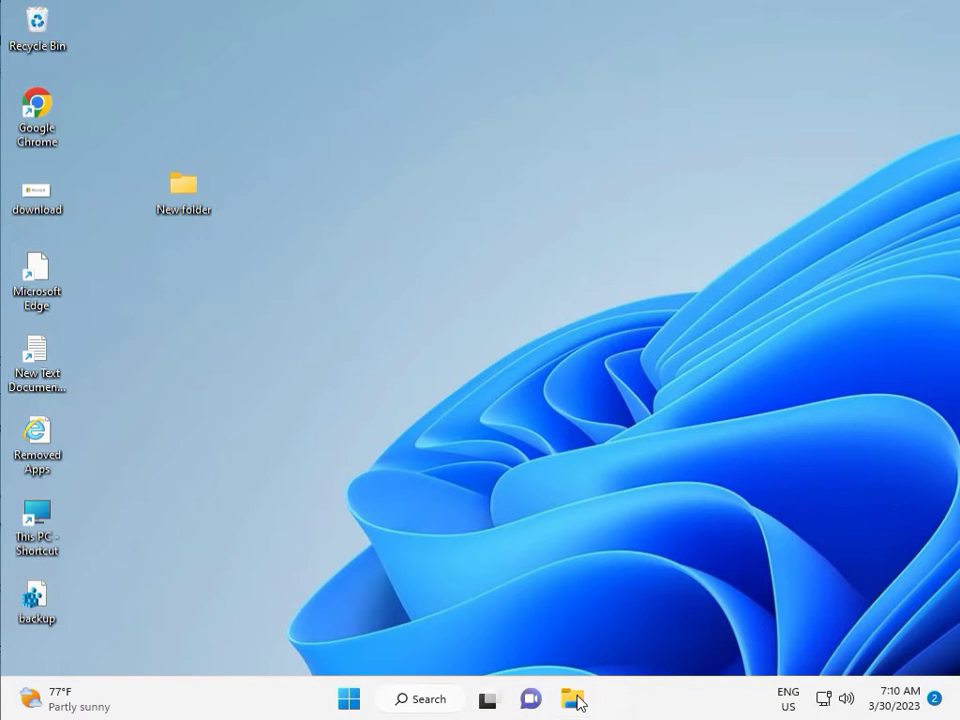
- Open the C:\Windows folder in File Explorer via This PC > Local Disk (C:)
{"action": "left_click", "coordinate": [577, 701]}
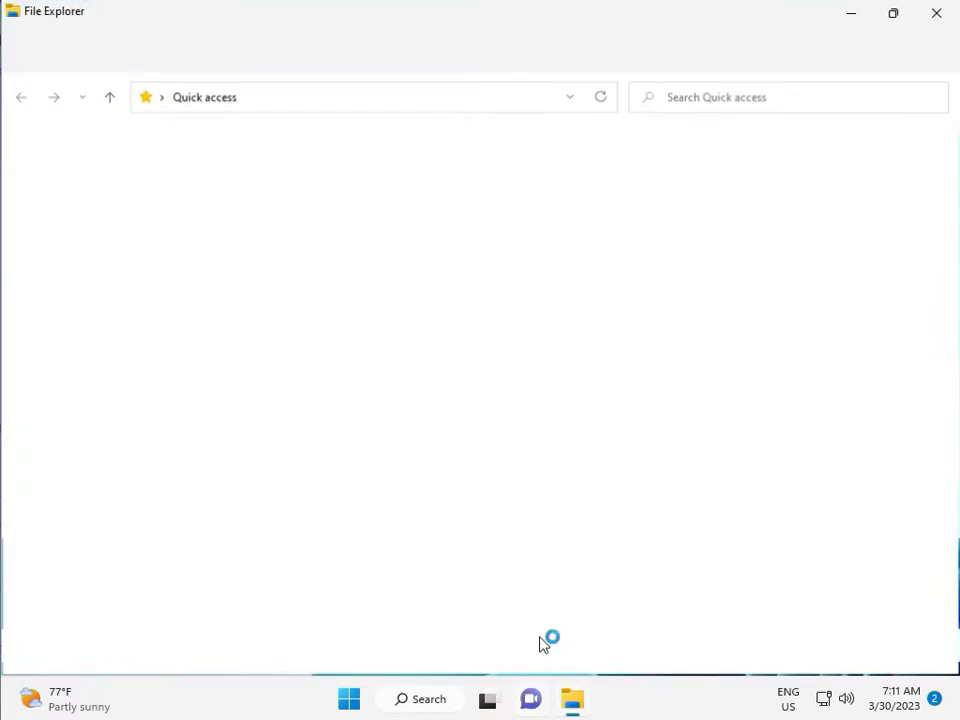
{"action": "left_click", "coordinate": [100, 349]}
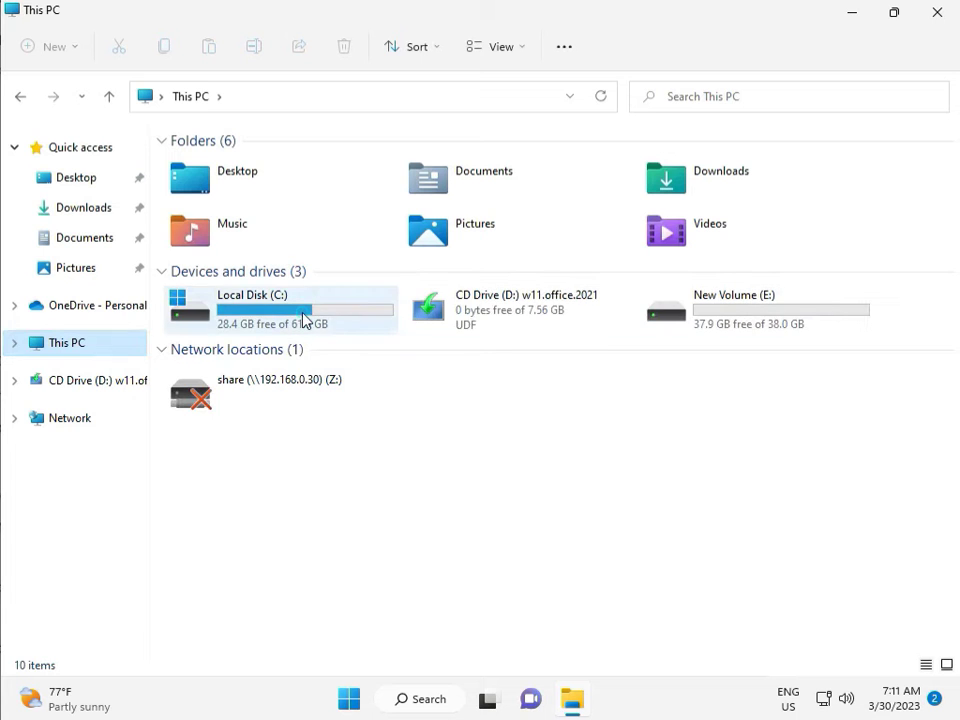
{"action": "double_click", "coordinate": [303, 316]}
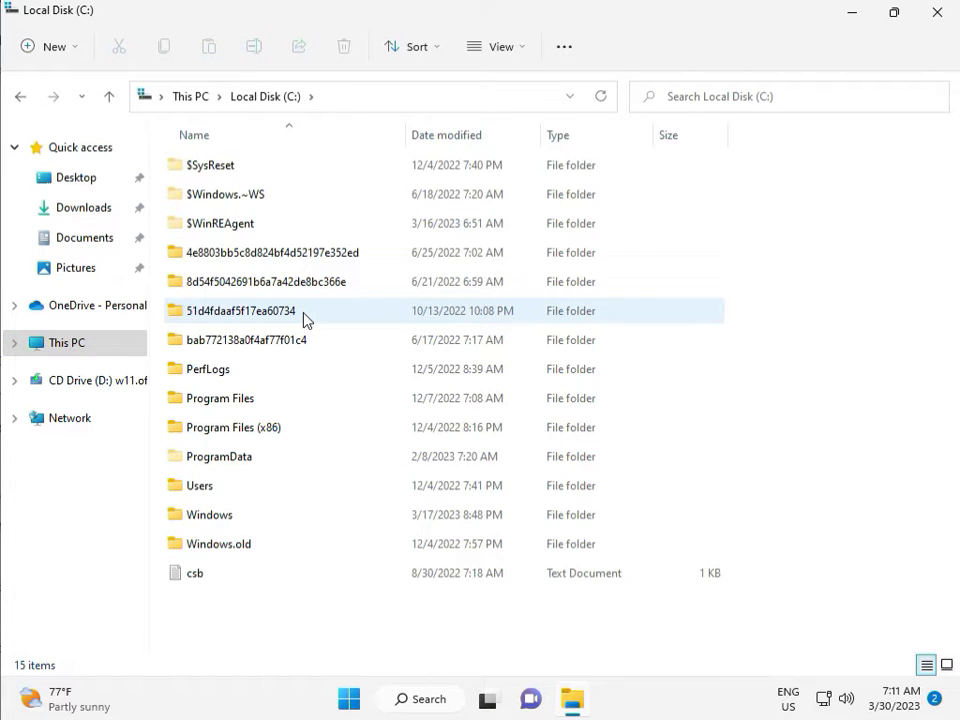
{"action": "left_click", "coordinate": [248, 517]}
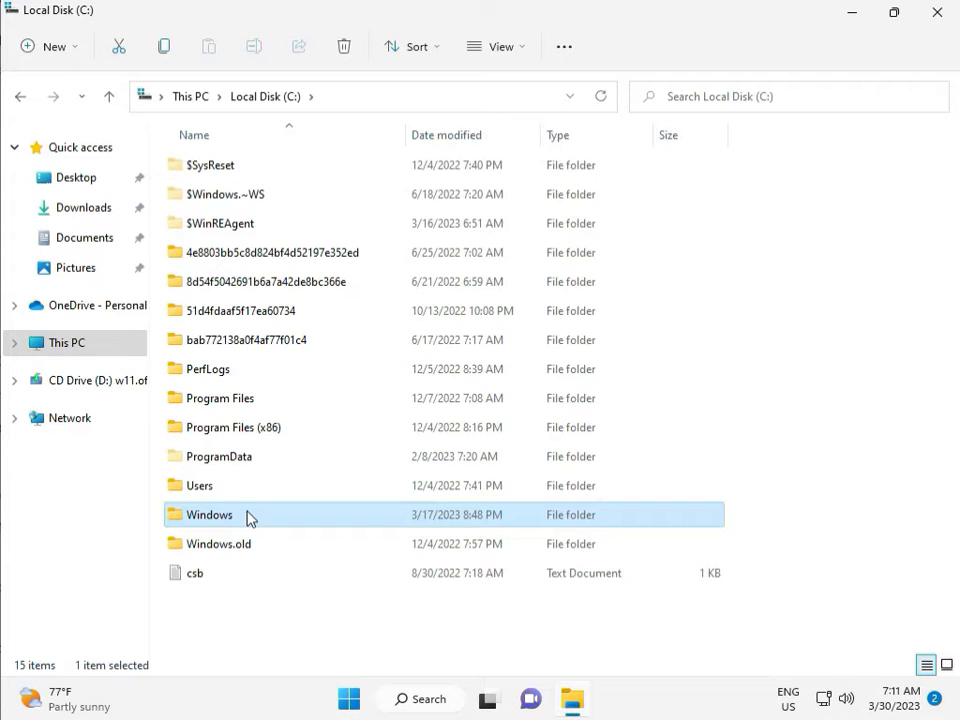
{"action": "double_click", "coordinate": [248, 516]}
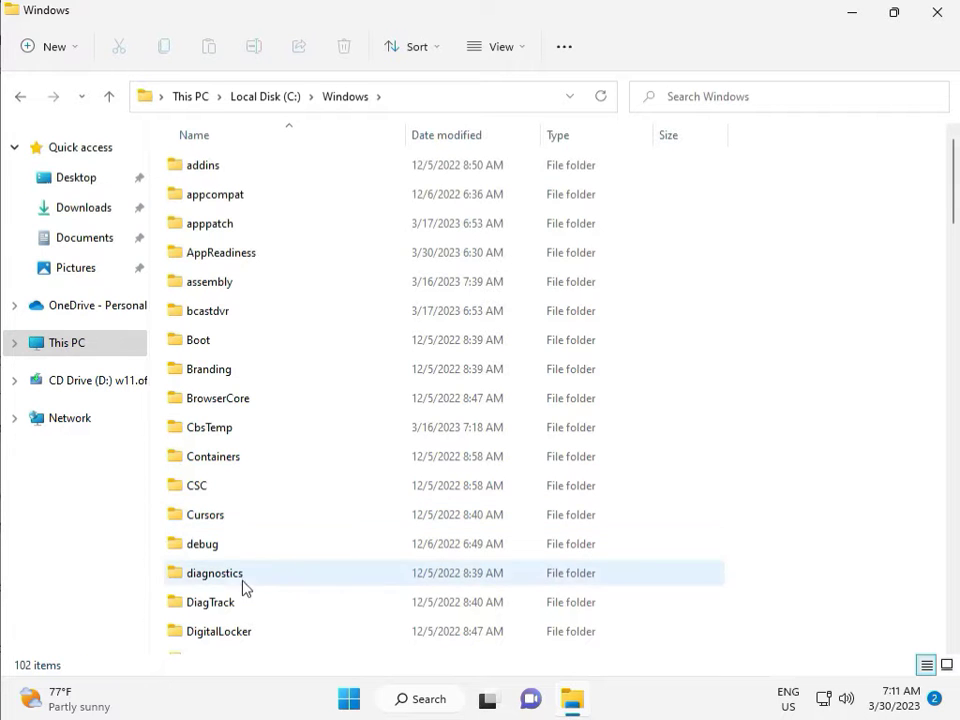
- Open the SoftwareDistribution folder inside C:\Windows
{"action": "scroll", "coordinate": [349, 570], "scroll_direction": "down", "scroll_amount": 8}
{"action": "scroll", "coordinate": [349, 571], "scroll_direction": "down", "scroll_amount": 3}
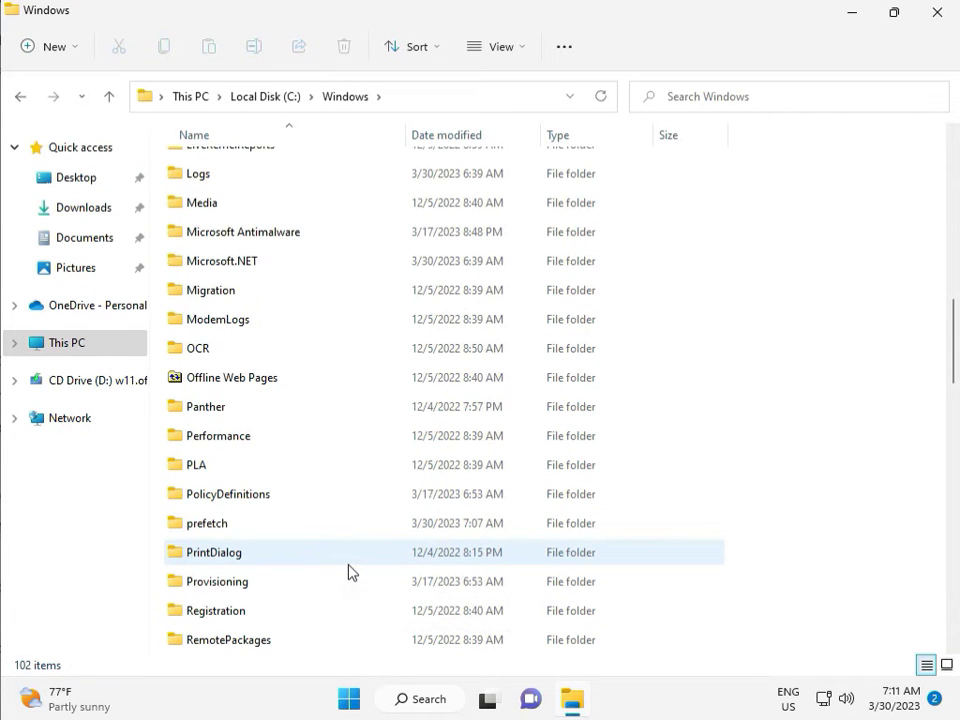
{"action": "scroll", "coordinate": [349, 571], "scroll_direction": "down", "scroll_amount": 4}
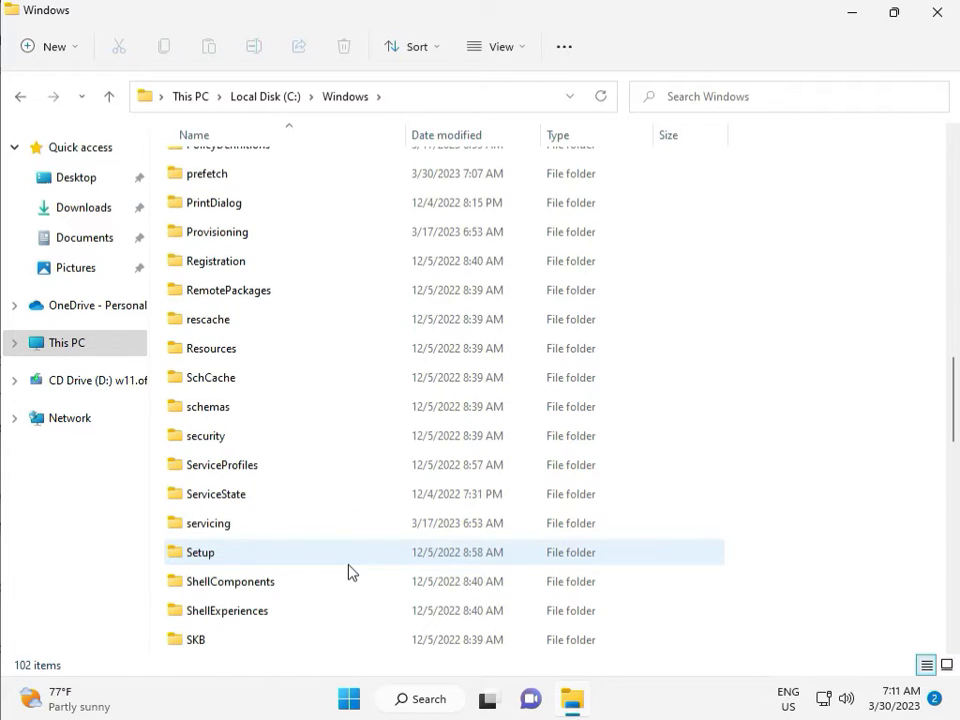
{"action": "scroll", "coordinate": [343, 568], "scroll_direction": "down", "scroll_amount": 2}
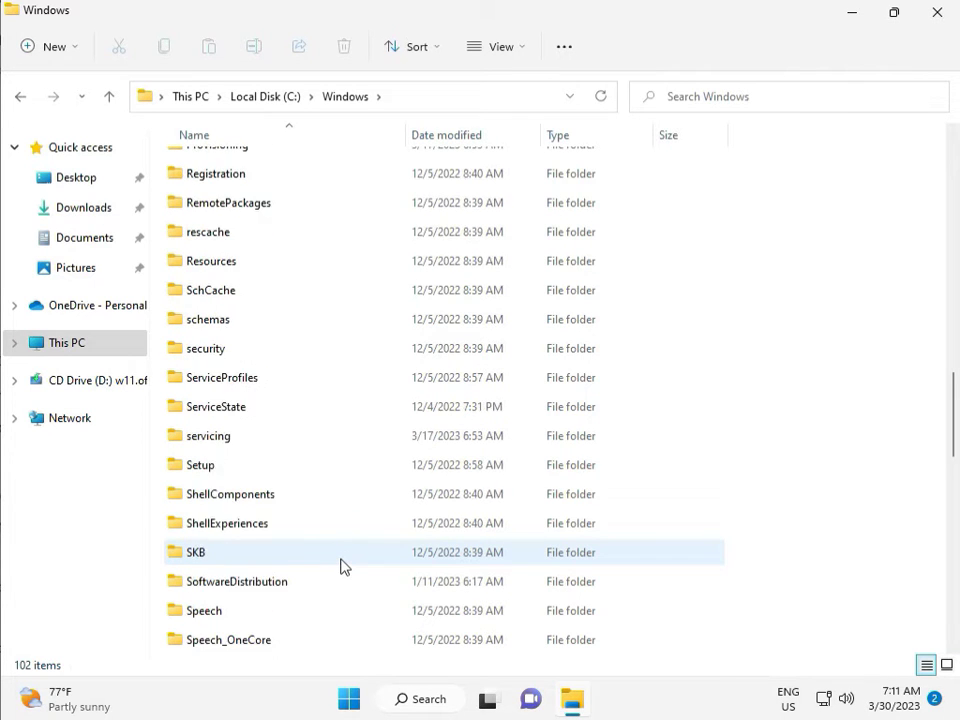
{"action": "left_click", "coordinate": [258, 494]}
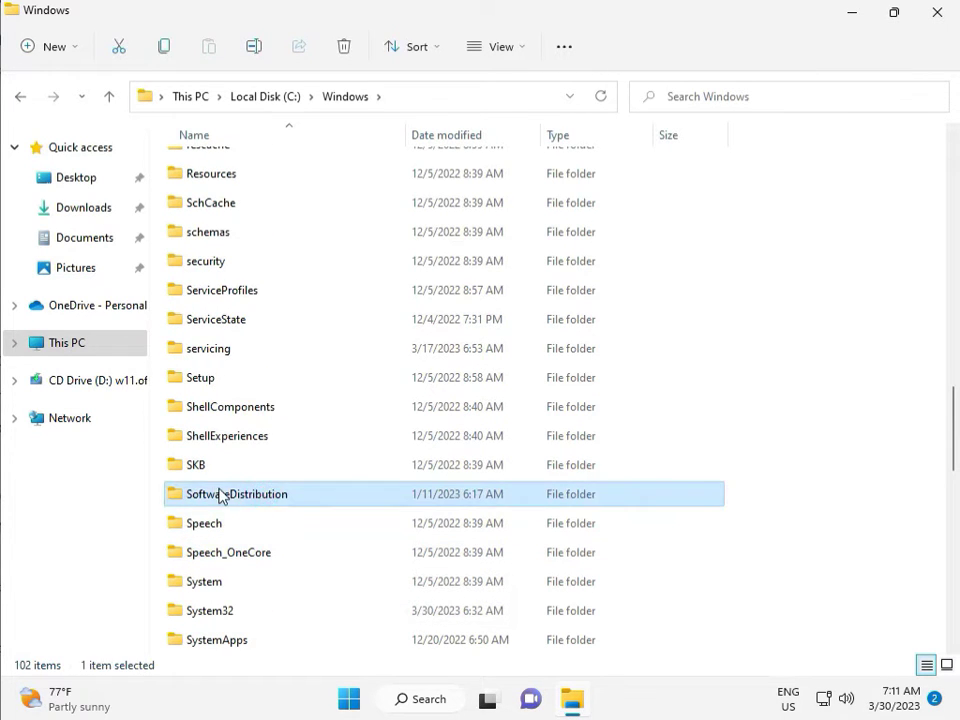
{"action": "double_click", "coordinate": [249, 497]}
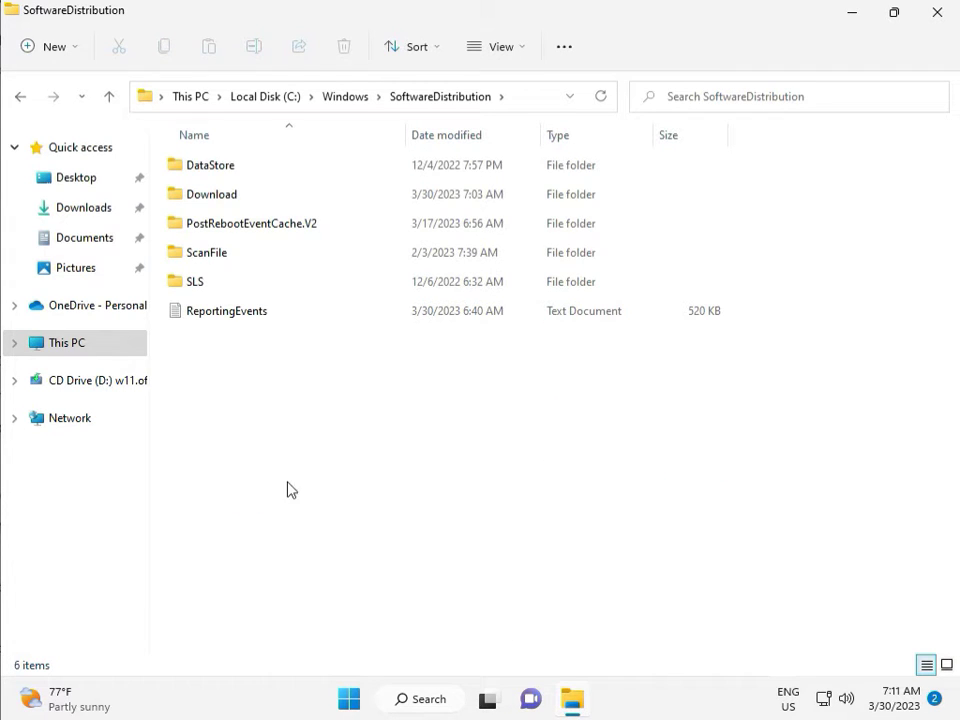
{"action": "mouse_move", "coordinate": [497, 716]}
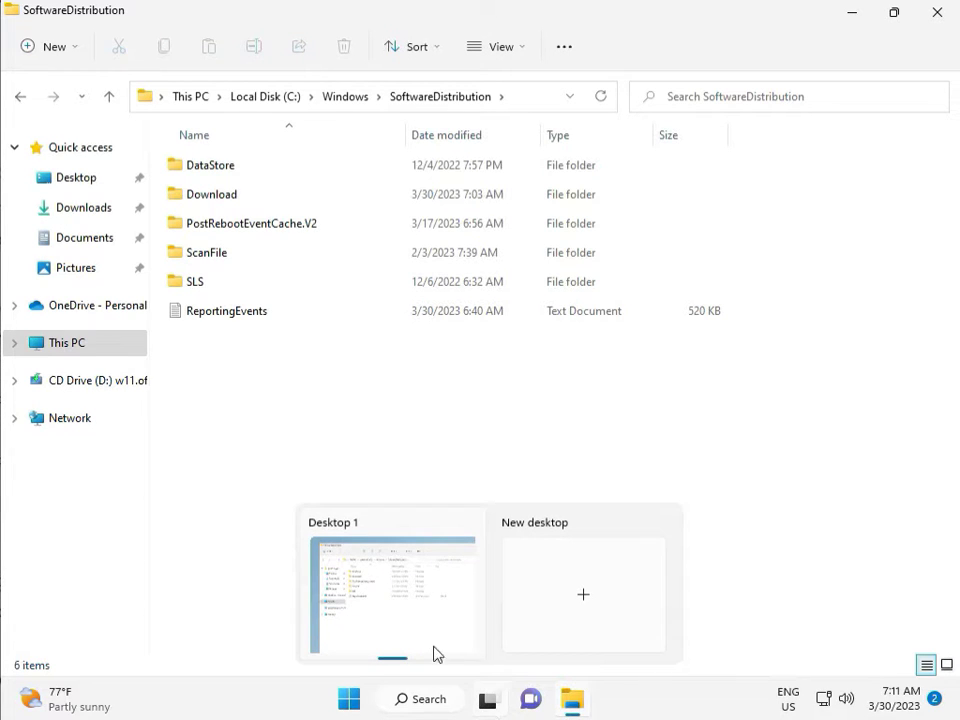
- Delete all 12 items in the Download folder with admin permission, then close File Explorer
{"action": "double_click", "coordinate": [244, 196]}
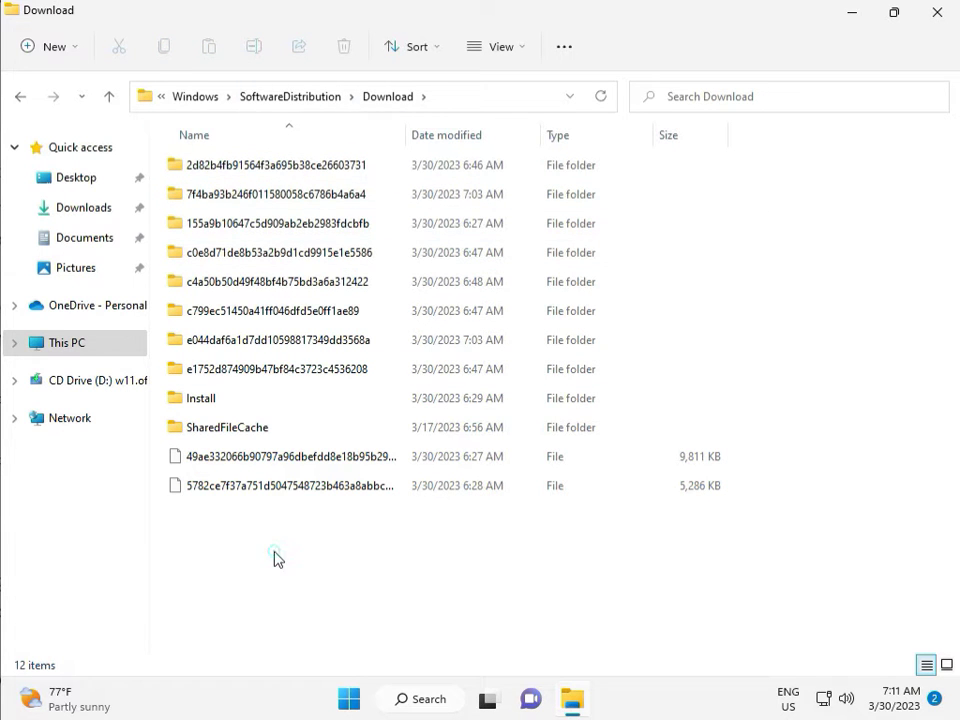
{"action": "left_click_drag", "start_coordinate": [274, 551], "coordinate": [288, 175]}
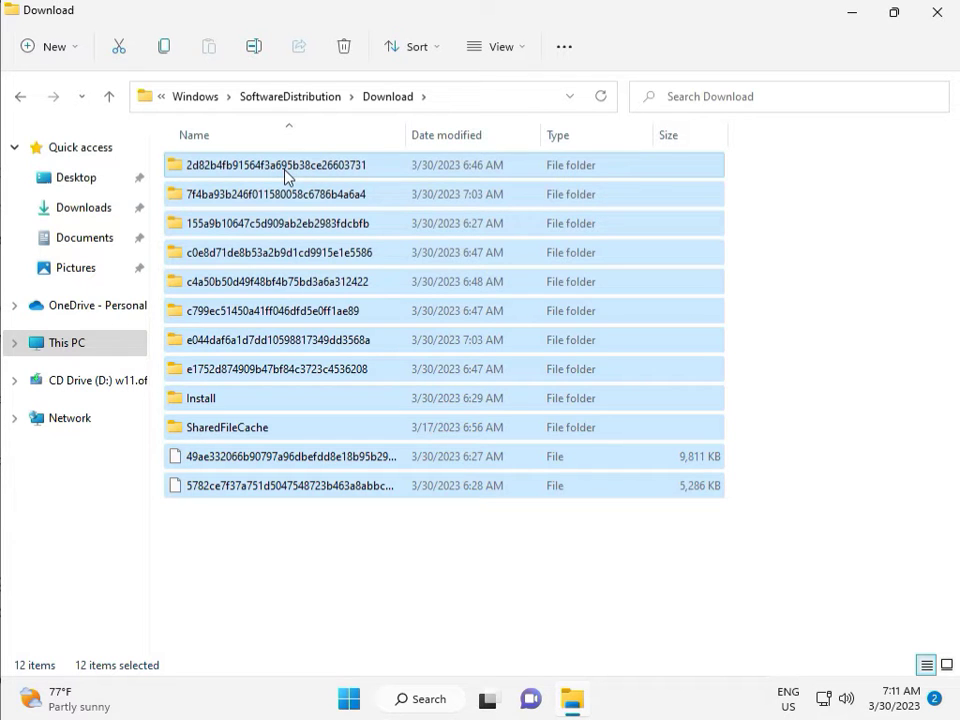
{"action": "key", "text": "Delete"}
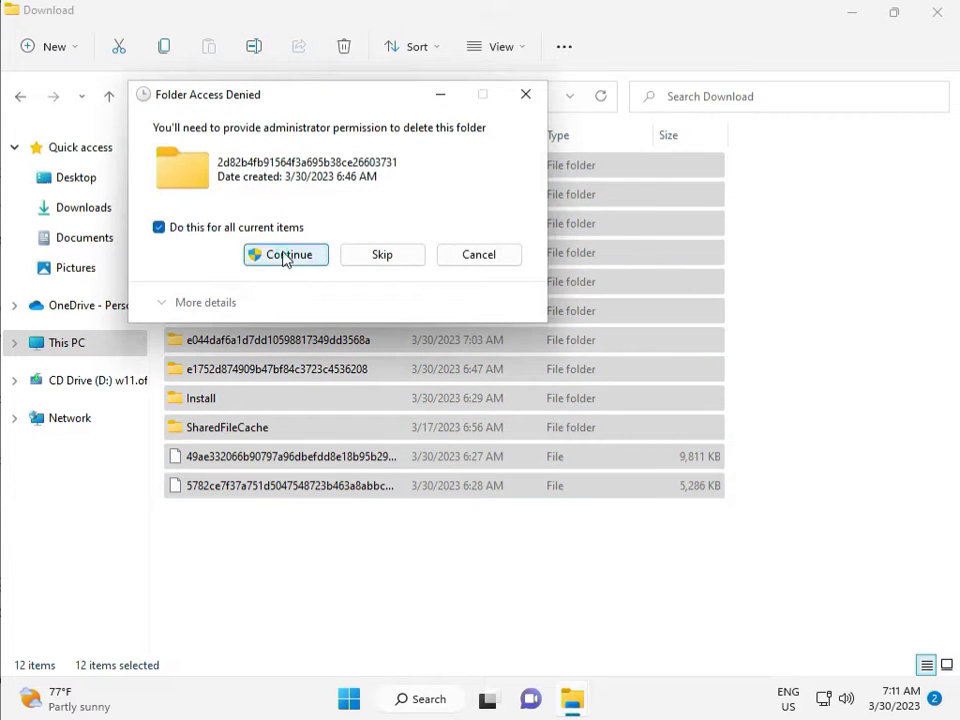
{"action": "left_click", "coordinate": [285, 255]}
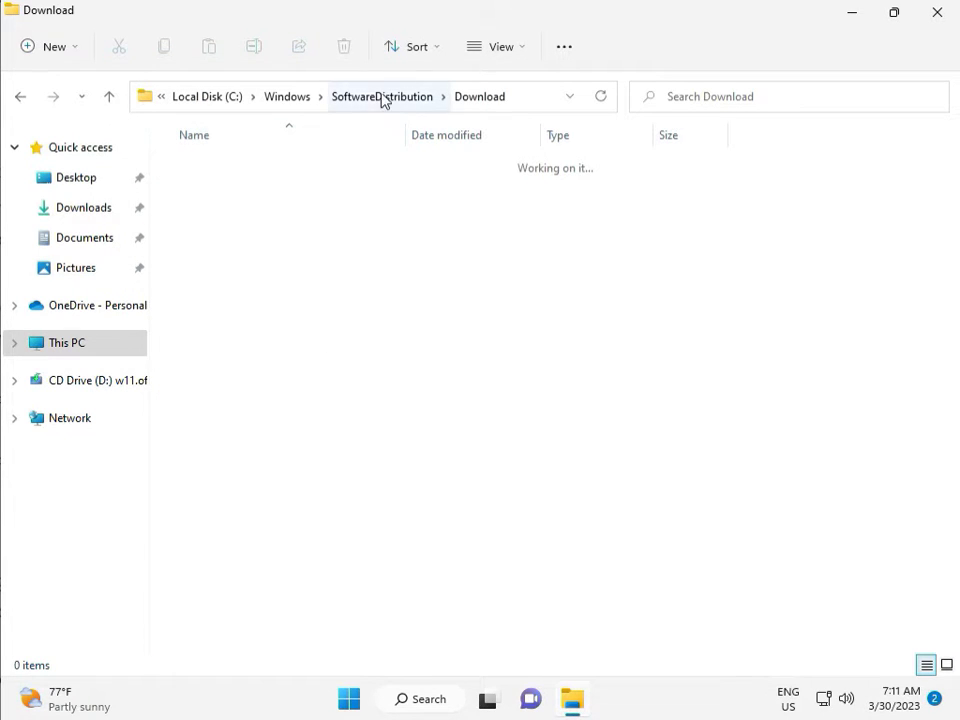
{"action": "left_click", "coordinate": [381, 97]}
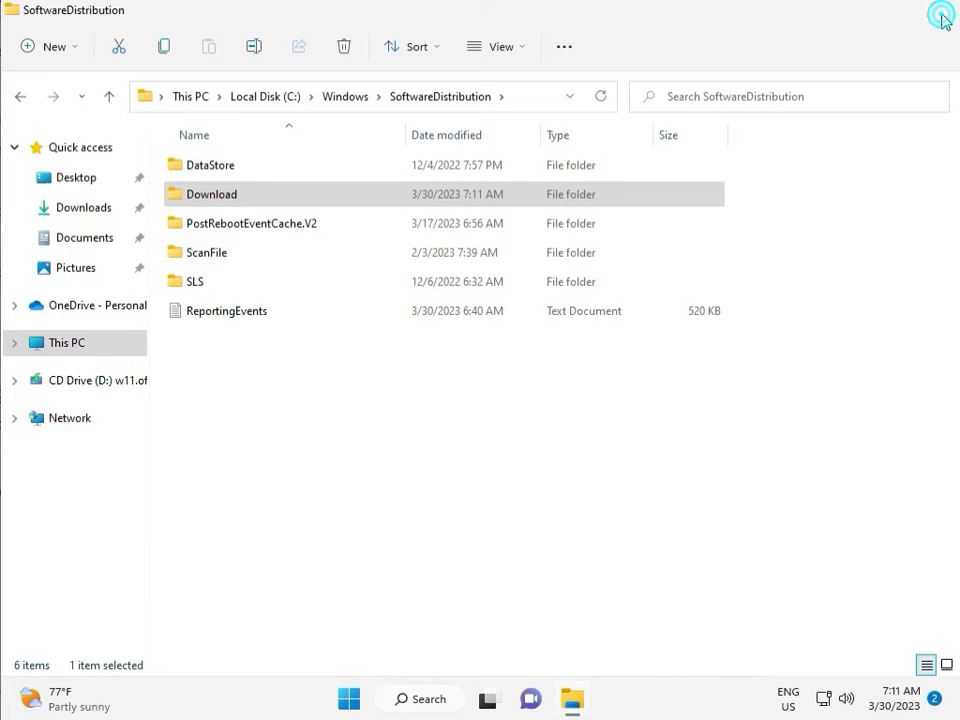
{"action": "left_click", "coordinate": [935, 14]}
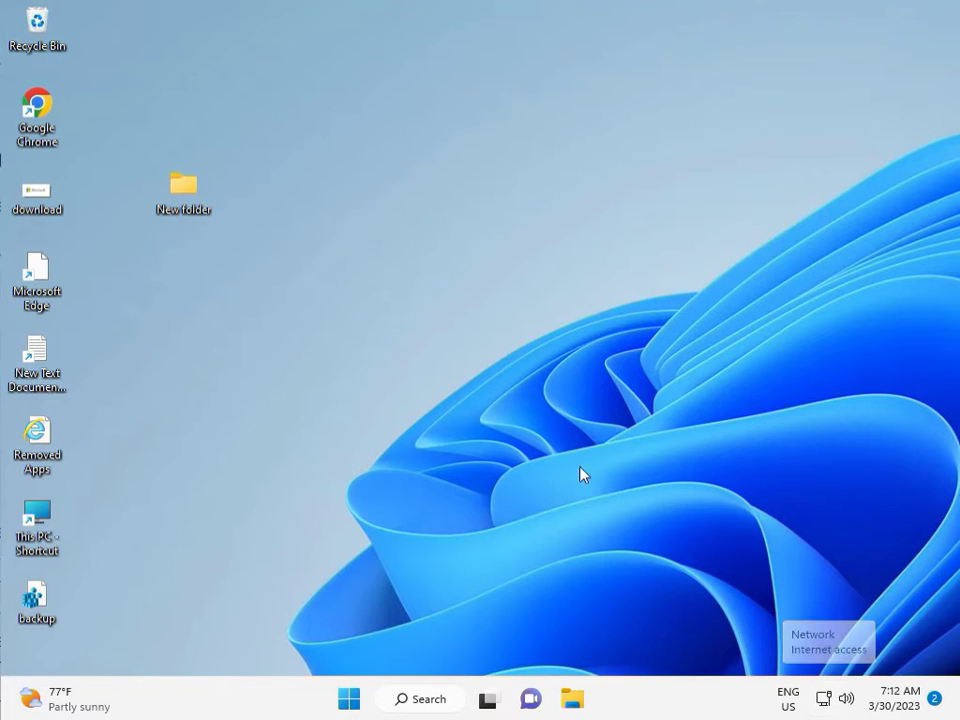
- Run services.msc from the Run dialog (Win+R)
{"action": "left_click", "coordinate": [552, 403]}
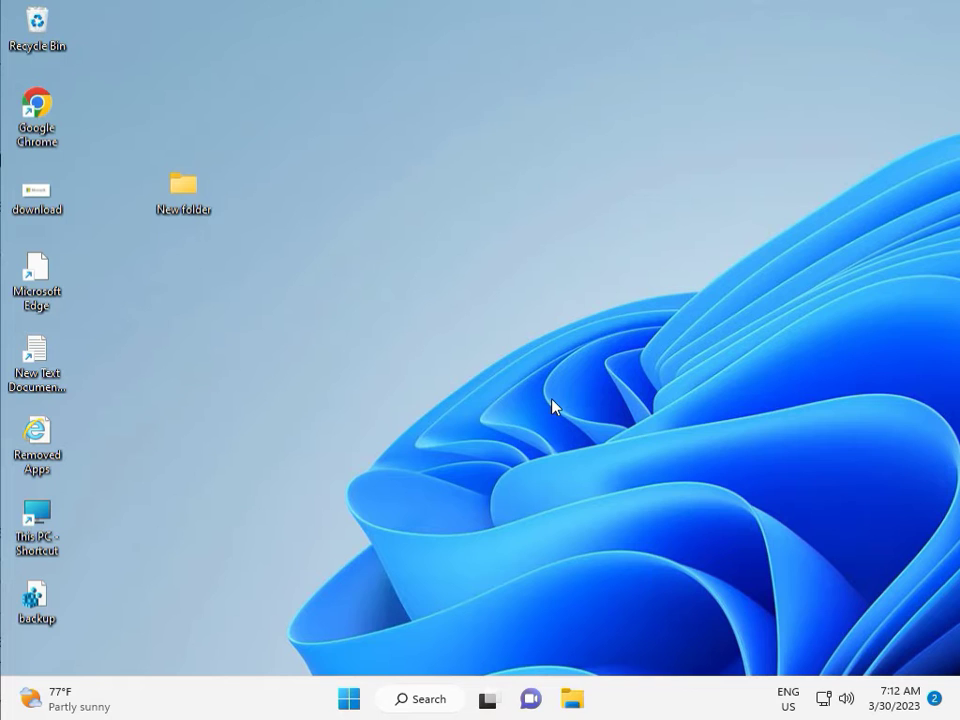
{"action": "key", "text": "super+r"}
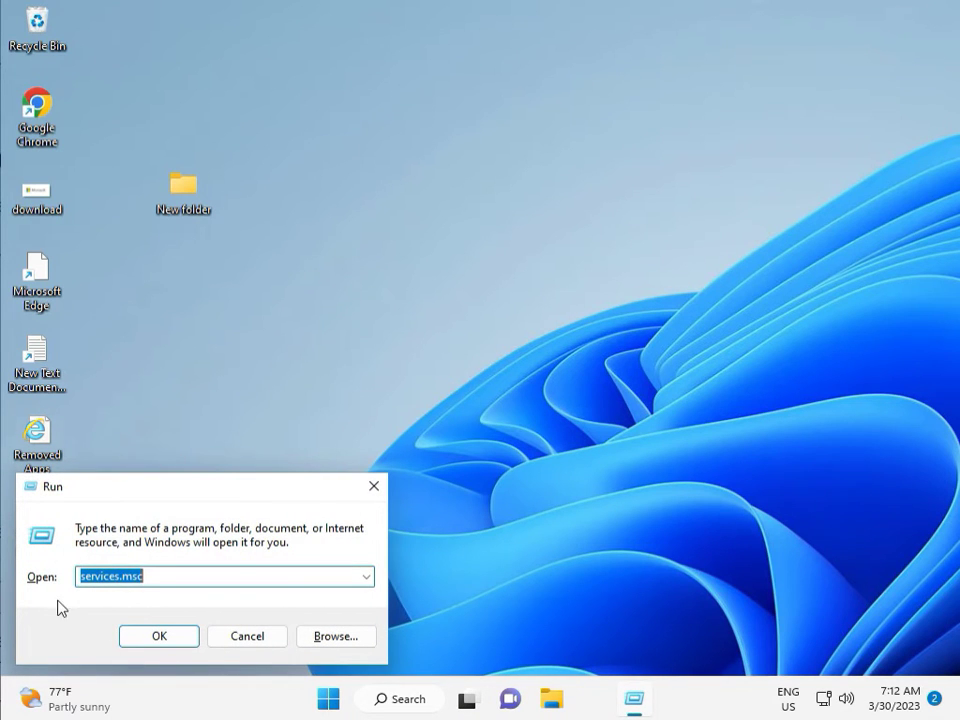
{"action": "left_click", "coordinate": [157, 635]}
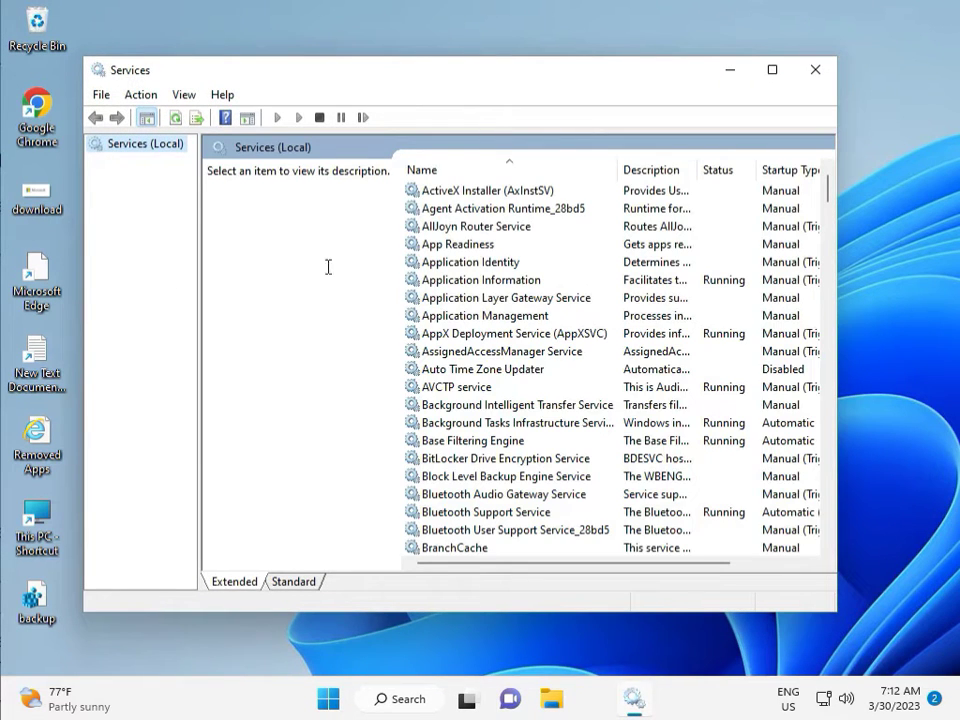
- Select the Windows Update service and restart it from the left pane
{"action": "left_click", "coordinate": [531, 298]}
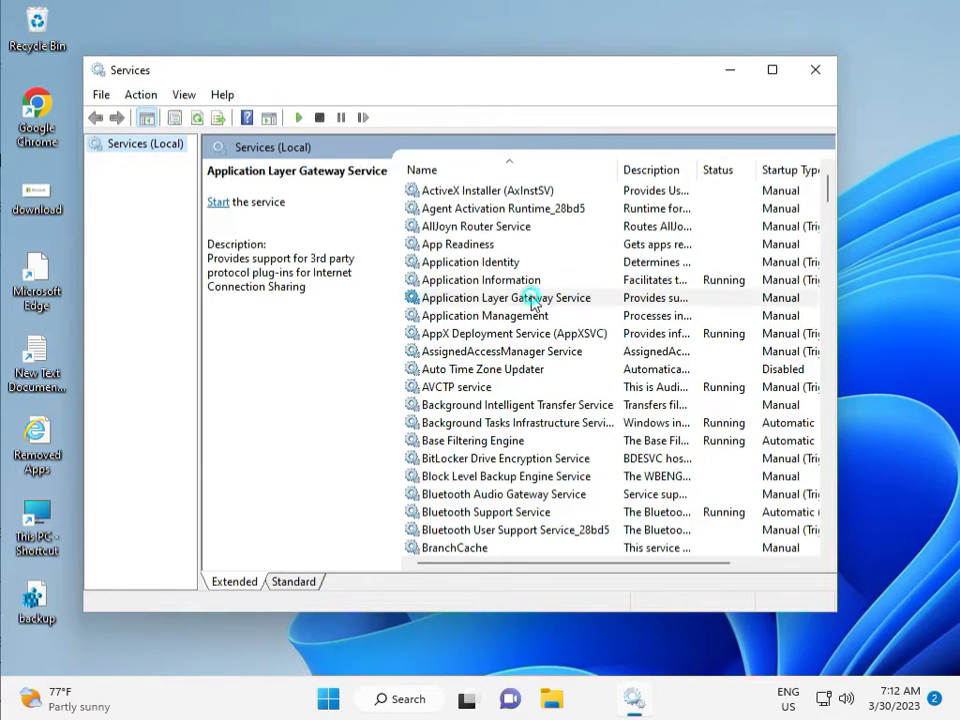
{"action": "key", "text": "w"}
{"action": "scroll", "coordinate": [494, 412], "scroll_direction": "down", "scroll_amount": 3}
{"action": "scroll", "coordinate": [494, 500], "scroll_direction": "down", "scroll_amount": 7}
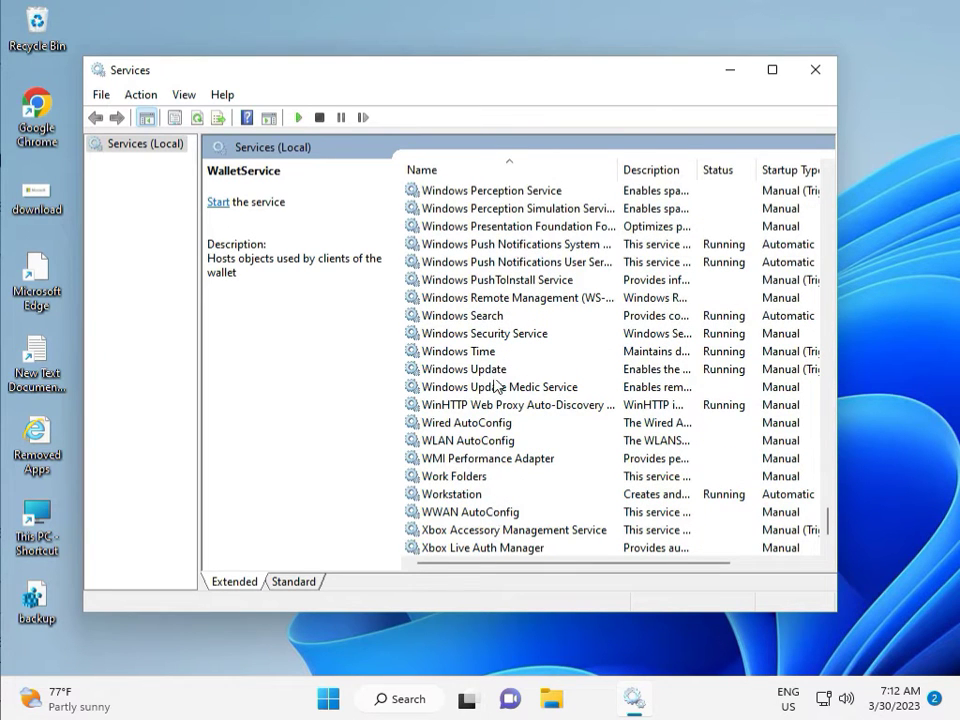
{"action": "left_click", "coordinate": [498, 369]}
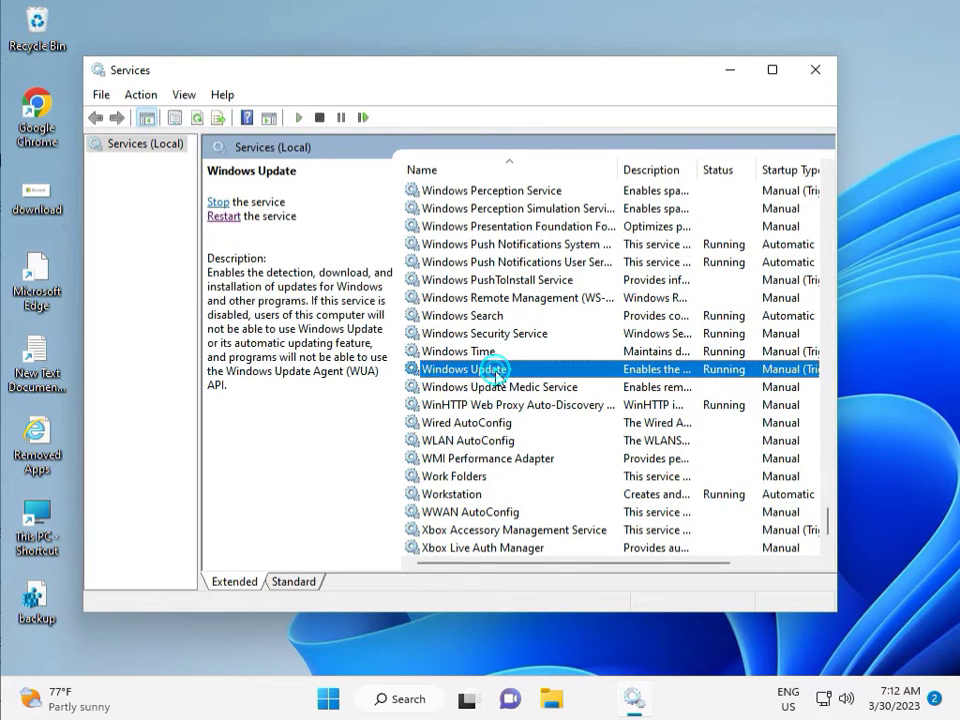
{"action": "left_click", "coordinate": [227, 217]}
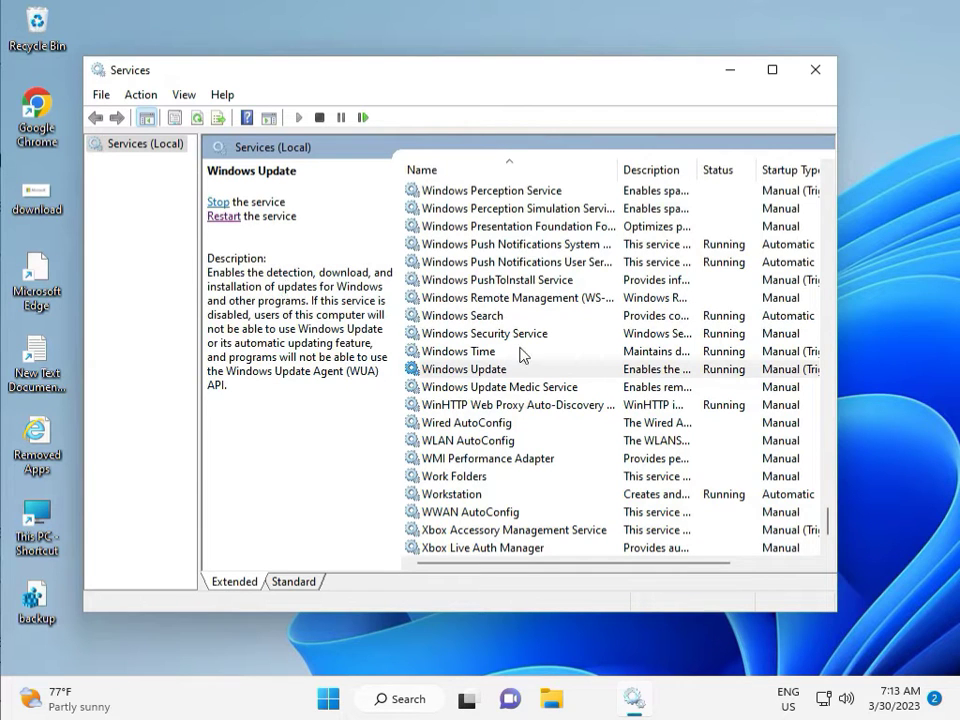
- Set the Windows Update service's startup type to Automatic, apply it, and close Services
{"action": "double_click", "coordinate": [490, 370]}
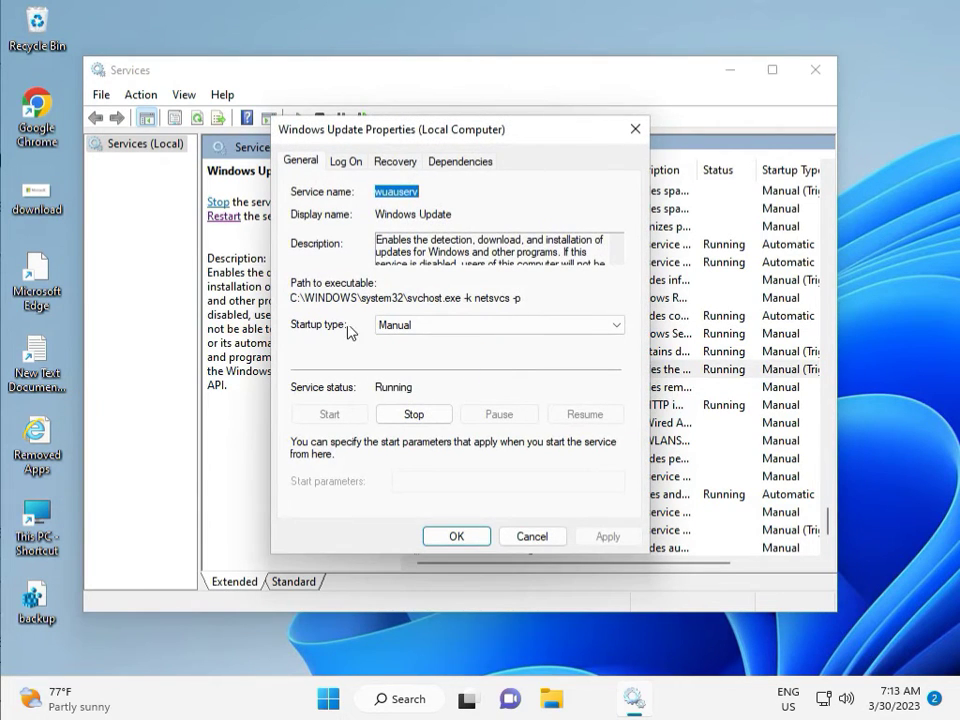
{"action": "left_click", "coordinate": [402, 325]}
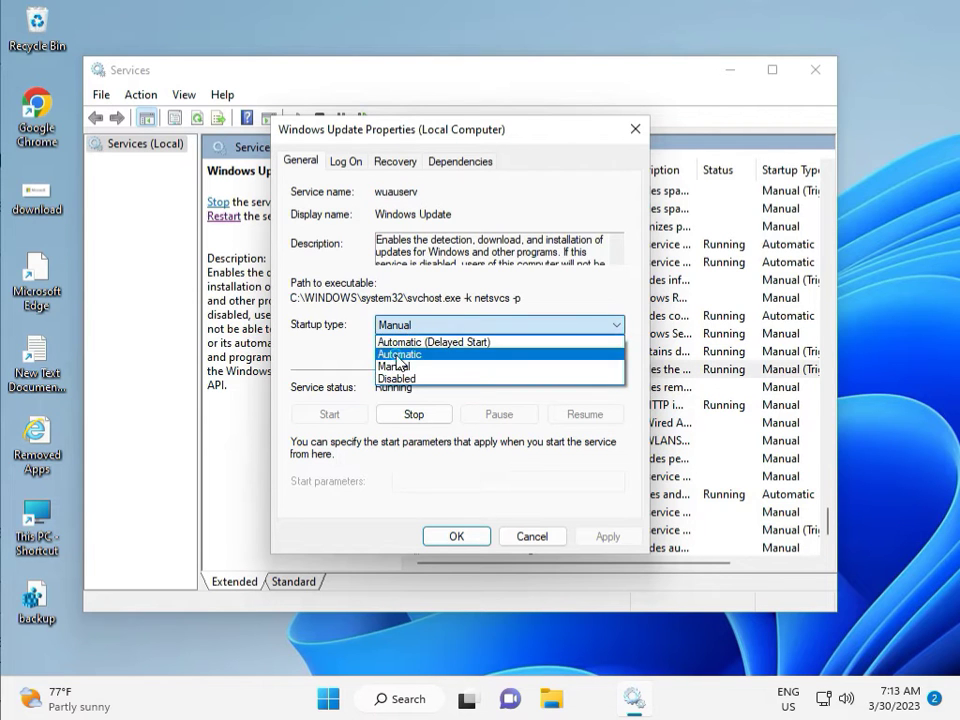
{"action": "left_click", "coordinate": [399, 356]}
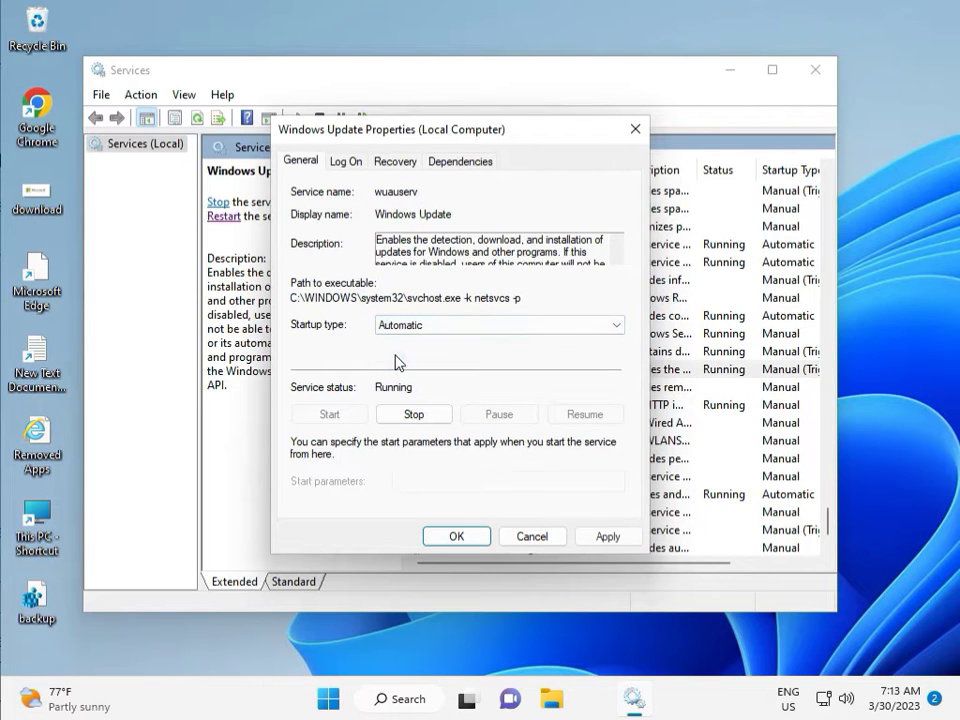
{"action": "left_click", "coordinate": [609, 537]}
{"action": "left_click", "coordinate": [455, 536]}
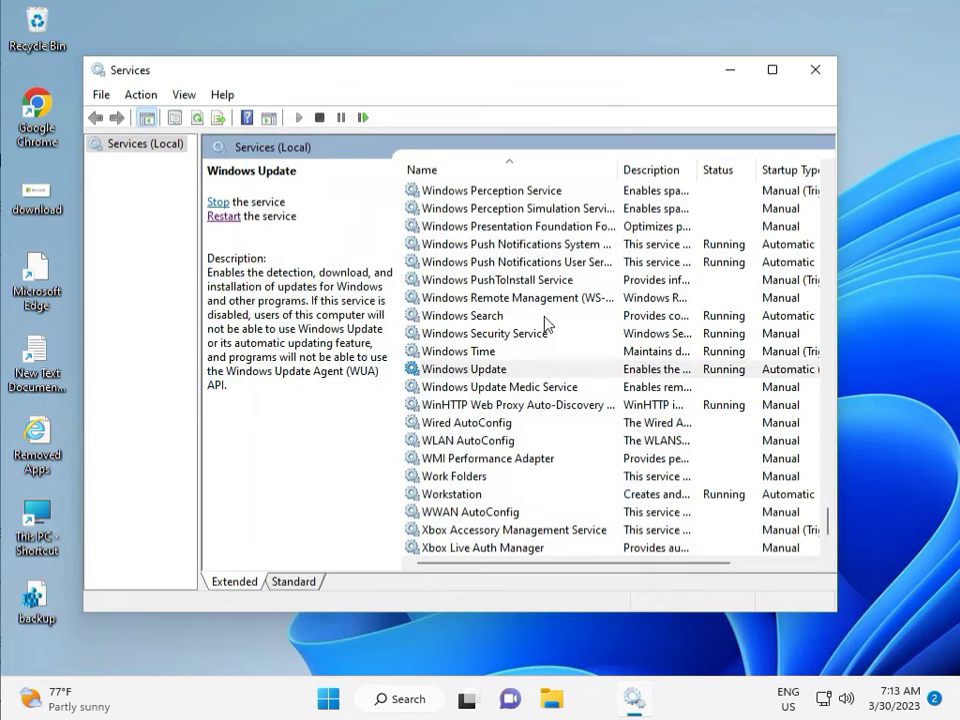
{"action": "left_click", "coordinate": [816, 70]}
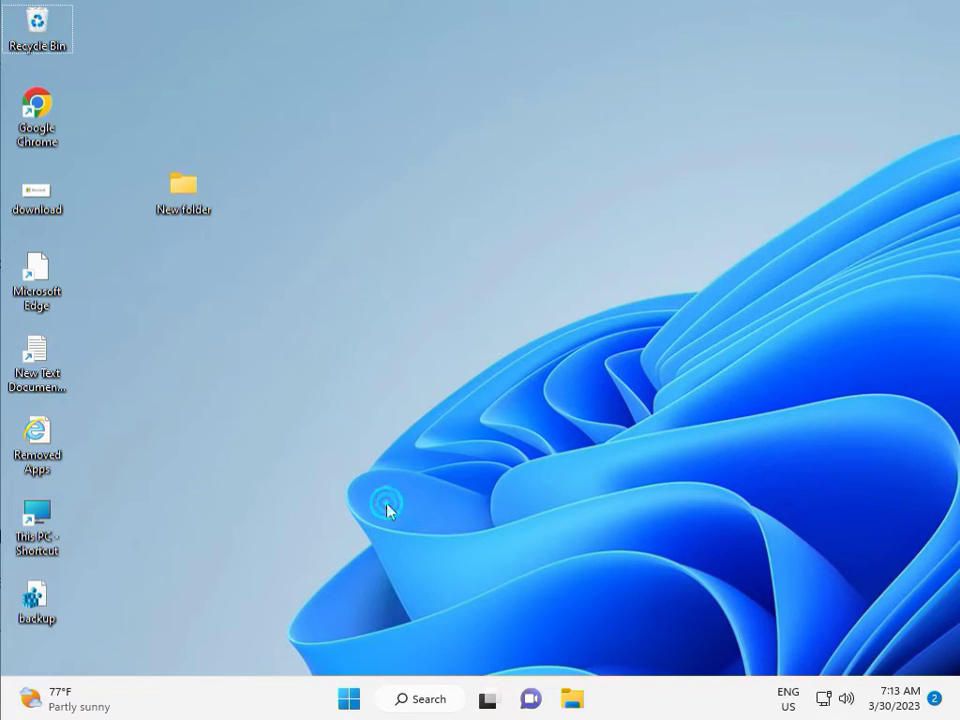
- Launch regedit from the Run dialog and approve the User Account Control prompt
{"action": "key", "text": "super+r"}
{"action": "type", "text": "r"}
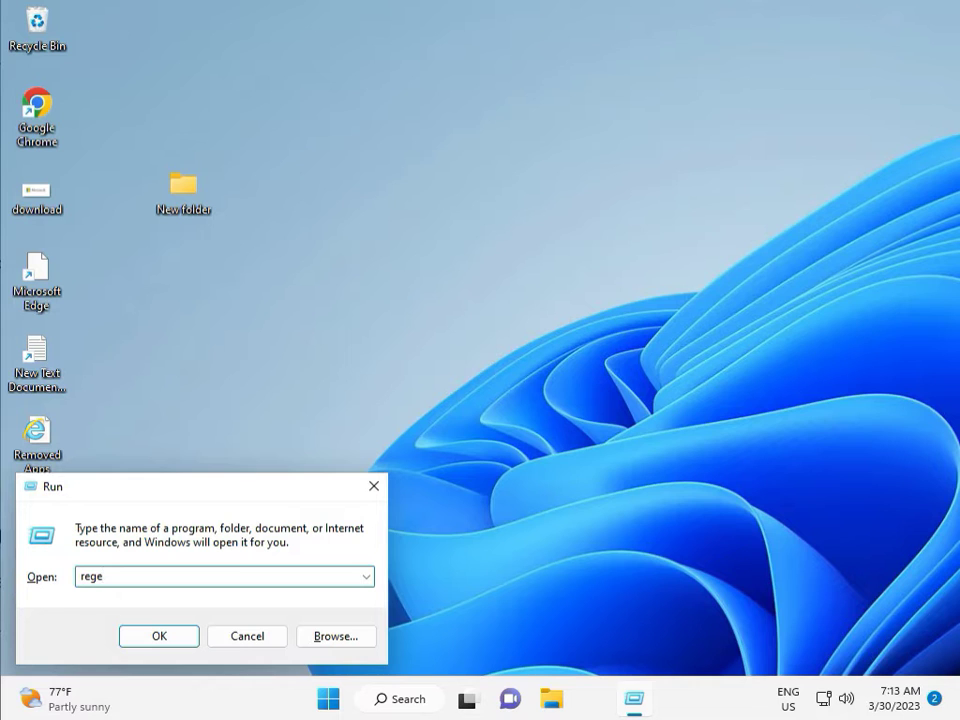
{"action": "type", "text": "egedit"}
{"action": "key", "text": "Return"}
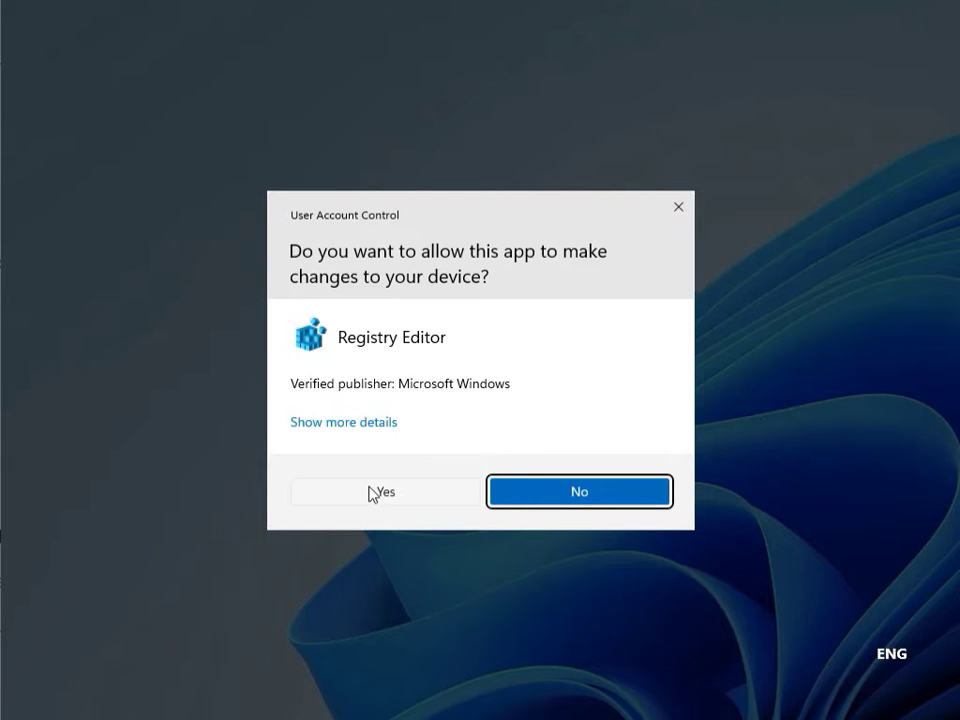
{"action": "left_click", "coordinate": [372, 492]}
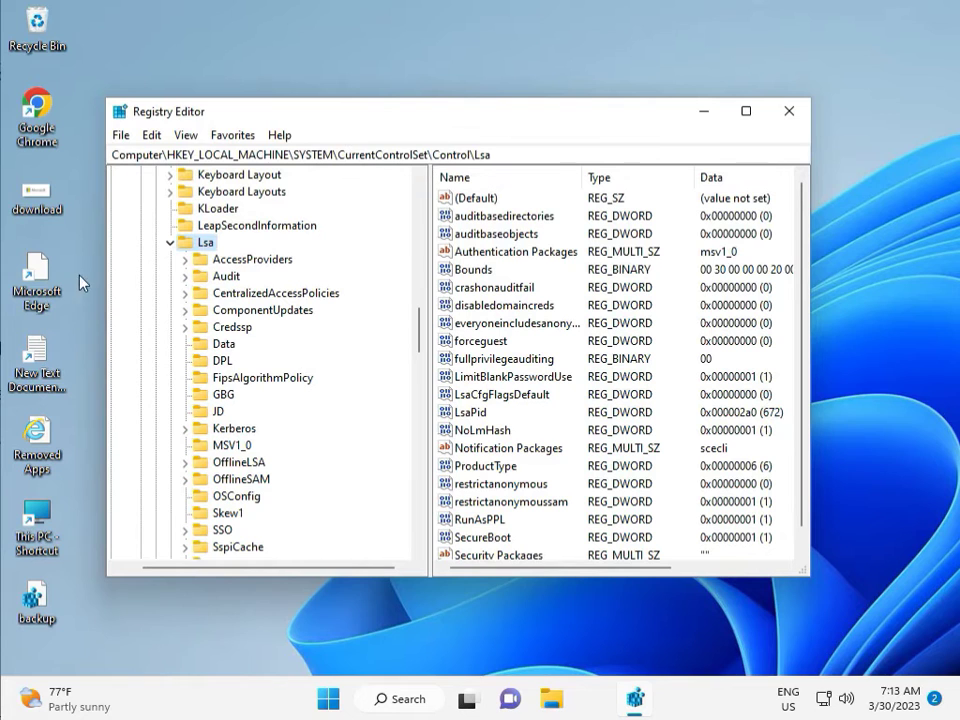
- Collapse the Lsa, SYSTEM and HKEY_LOCAL_MACHINE keys to tidy the registry tree
{"action": "left_click", "coordinate": [170, 242]}
{"action": "scroll", "coordinate": [172, 260], "scroll_direction": "up", "scroll_amount": 20}
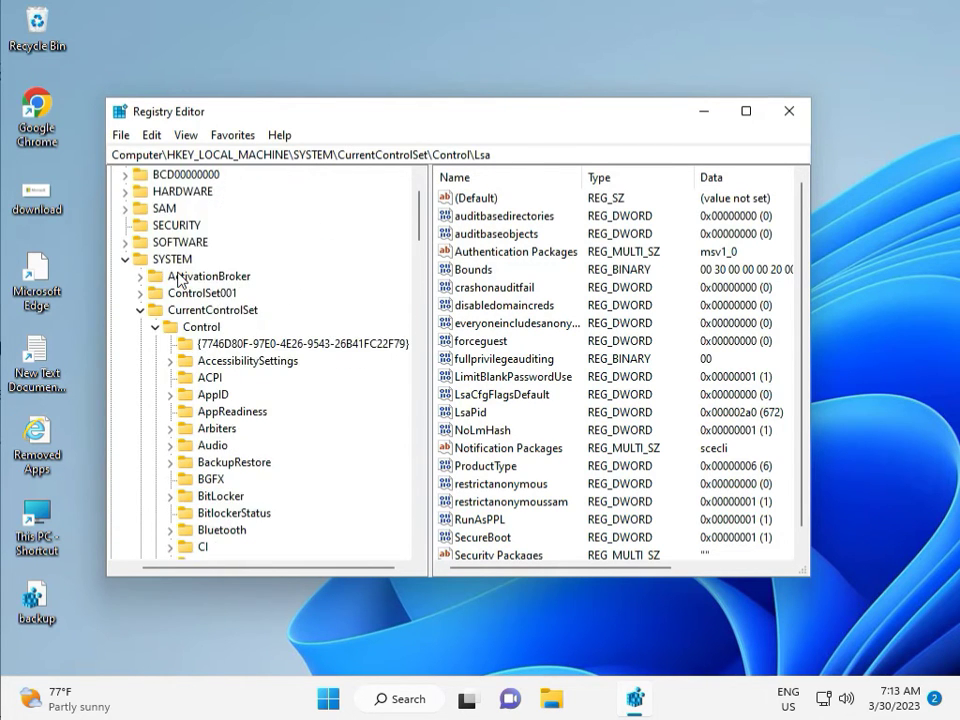
{"action": "left_click", "coordinate": [124, 327]}
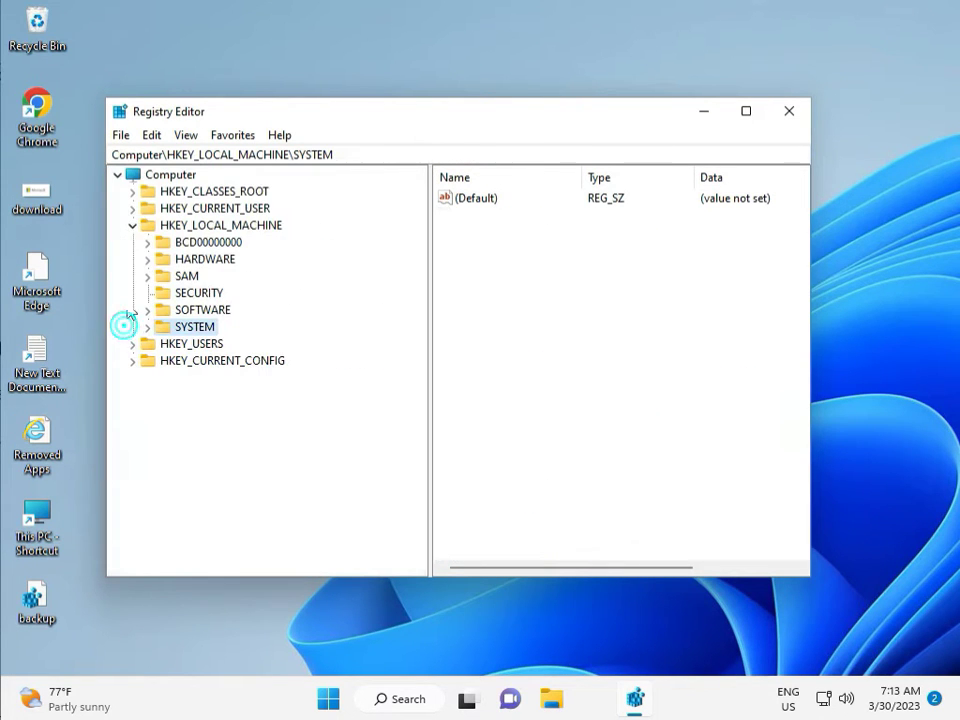
{"action": "left_click", "coordinate": [134, 225]}
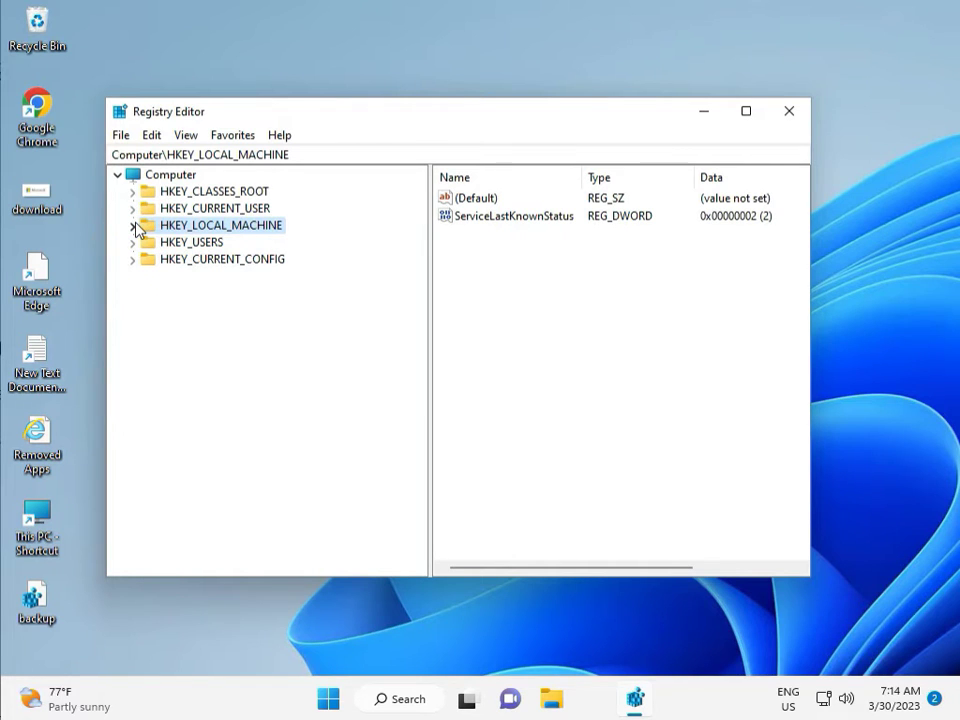
- Expand HKEY_LOCAL_MACHINE\SOFTWARE\Policies\Microsoft\Windows and review its subkeys
{"action": "left_click", "coordinate": [134, 226]}
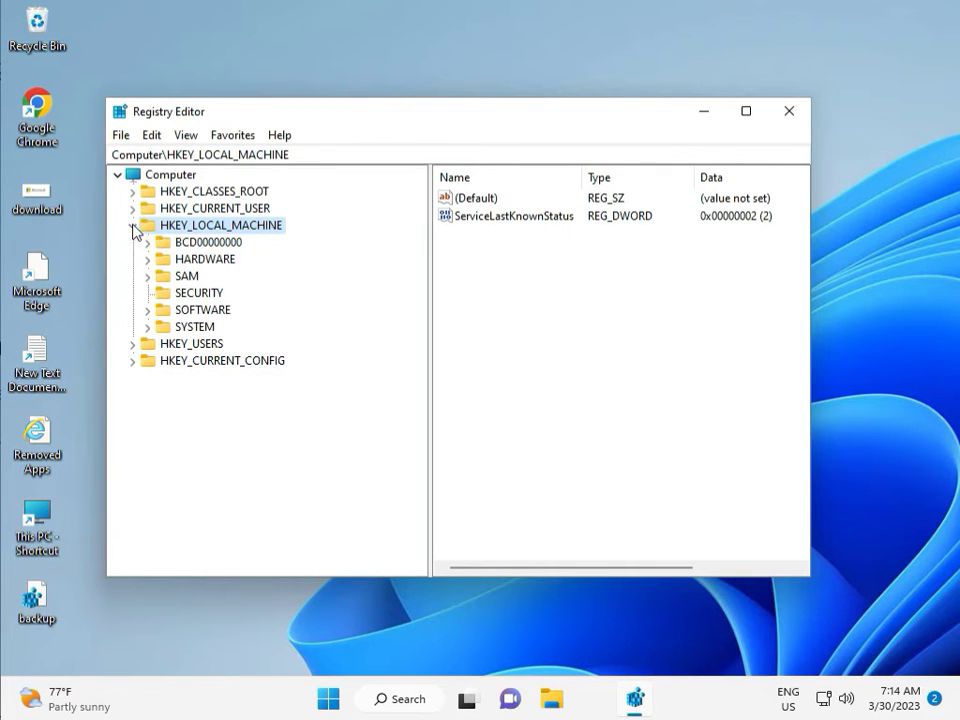
{"action": "left_click", "coordinate": [148, 310]}
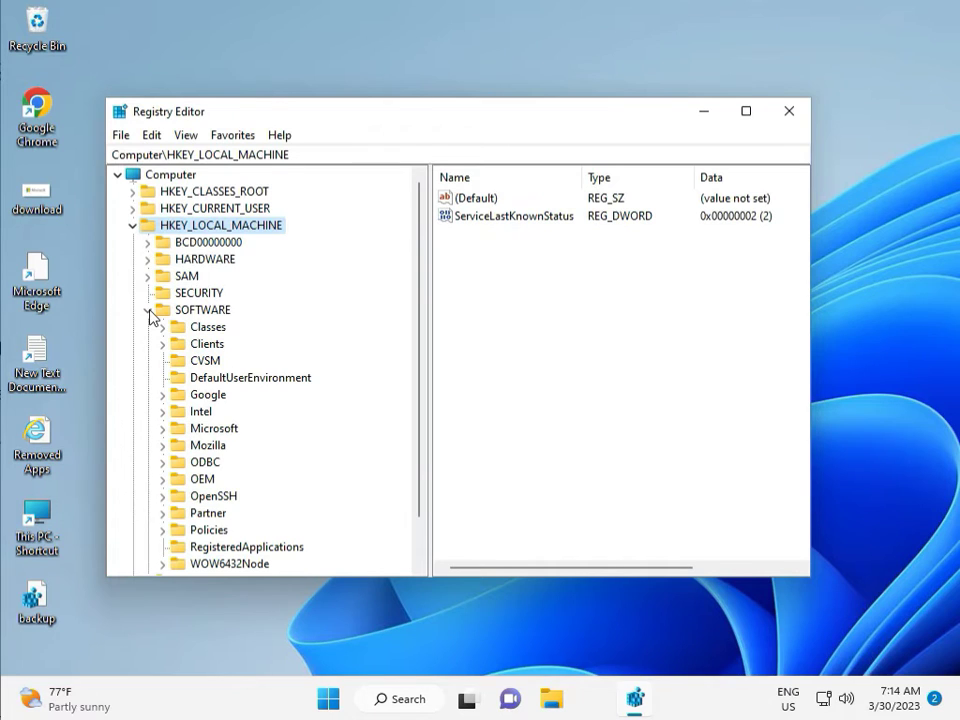
{"action": "scroll", "coordinate": [195, 395], "scroll_direction": "down", "scroll_amount": 1}
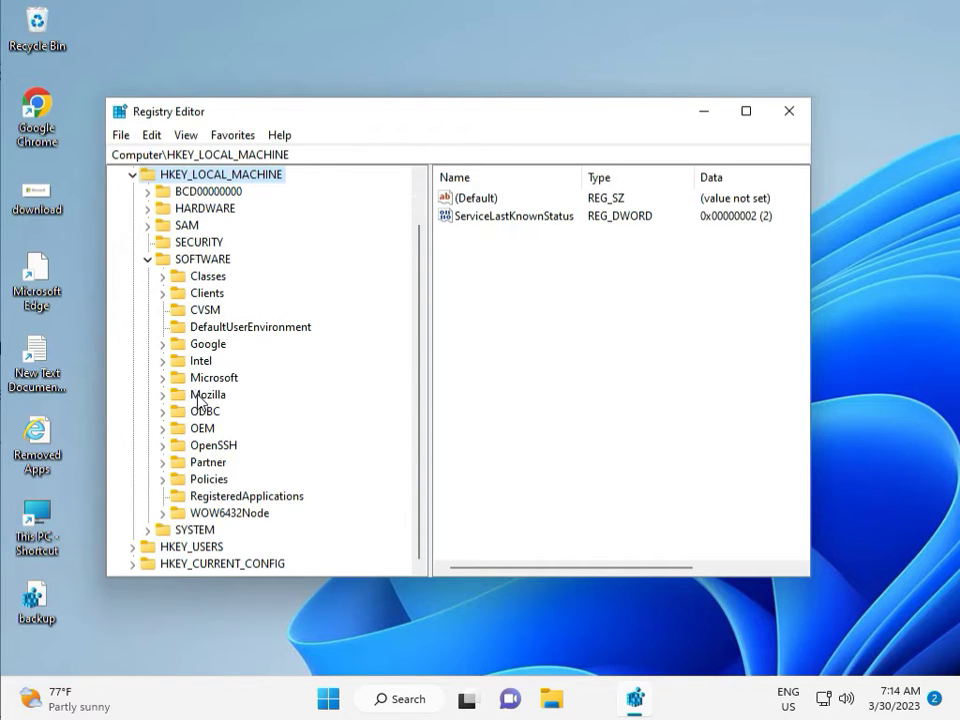
{"action": "left_click", "coordinate": [163, 479]}
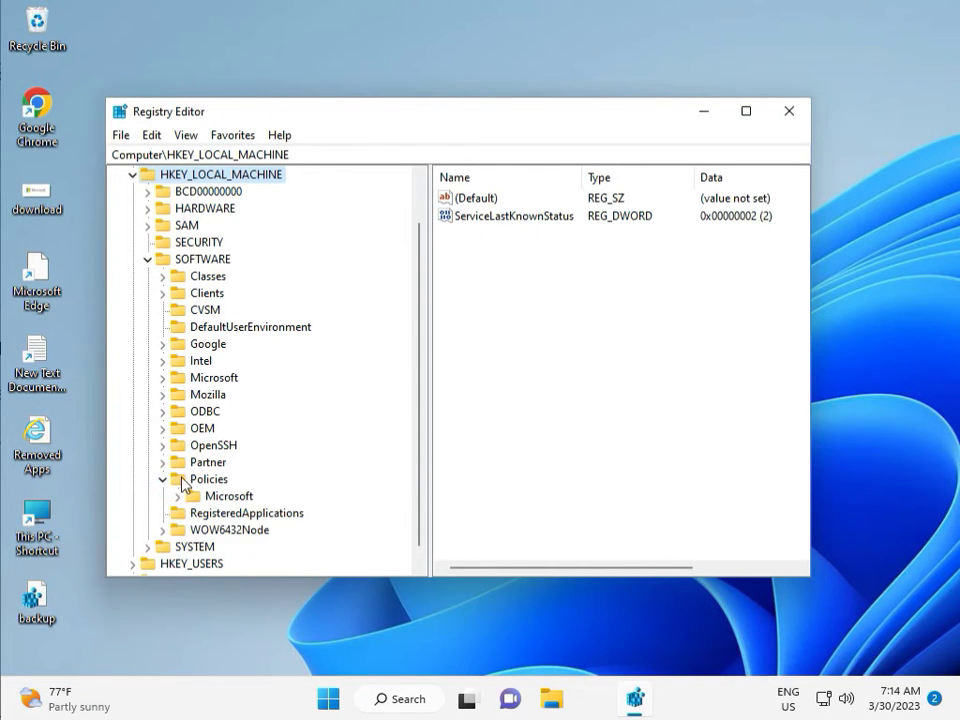
{"action": "left_click", "coordinate": [178, 496]}
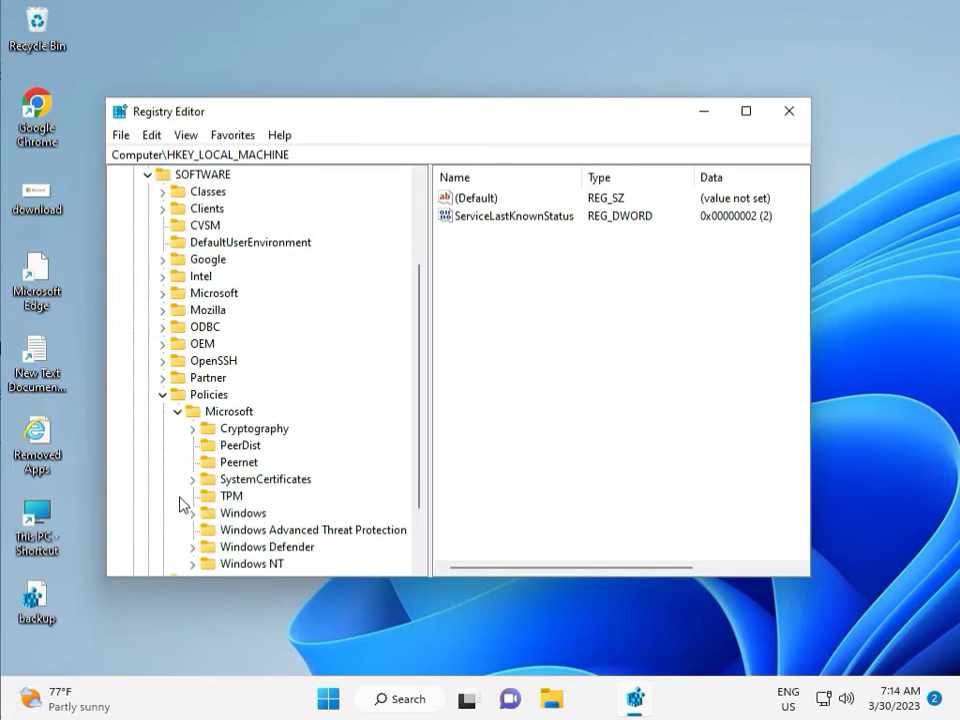
{"action": "scroll", "coordinate": [210, 495], "scroll_direction": "down", "scroll_amount": 2}
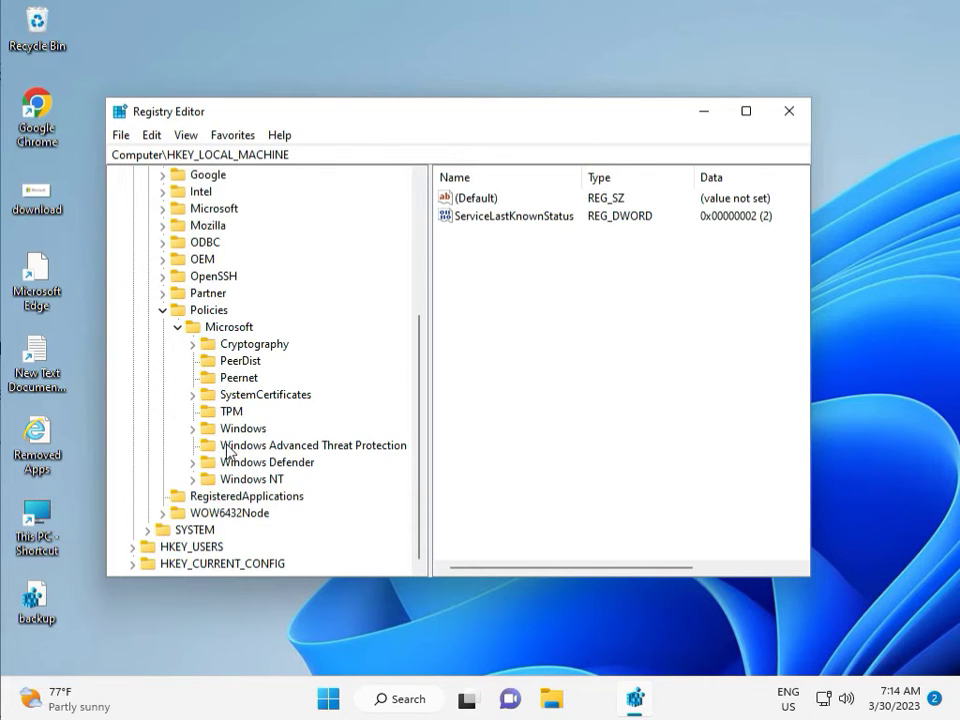
{"action": "left_click", "coordinate": [193, 428]}
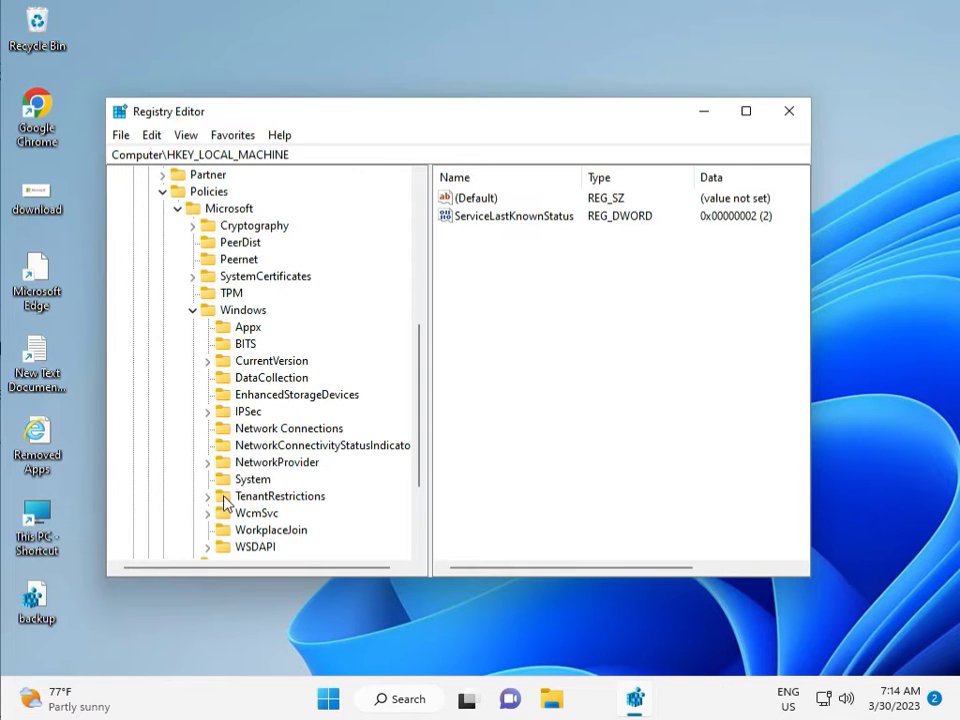
{"action": "scroll", "coordinate": [225, 535], "scroll_direction": "down", "scroll_amount": 1}
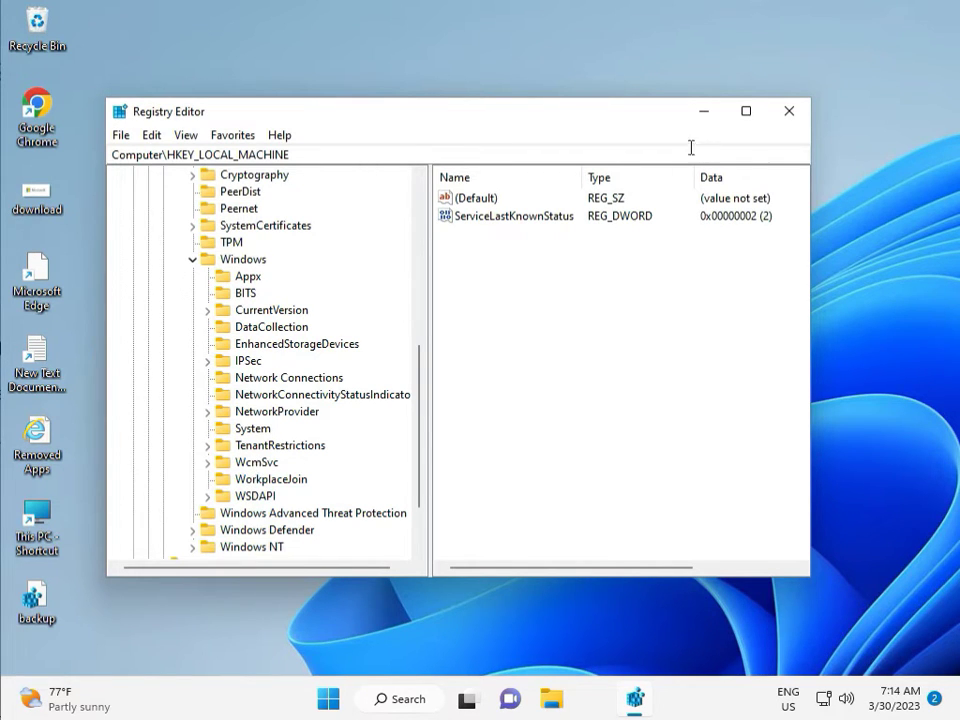
- Close Registry Editor, then launch Command Prompt as administrator from a cmd search and approve UAC
{"action": "left_click", "coordinate": [789, 112]}
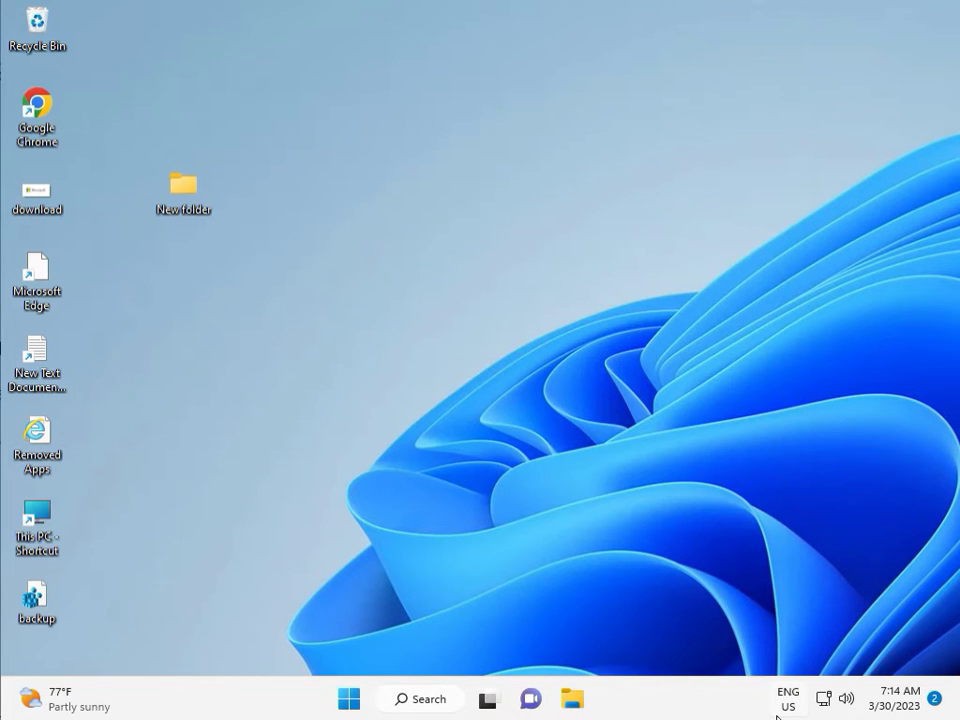
{"action": "left_click", "coordinate": [297, 449]}
{"action": "key", "text": "super"}
{"action": "type", "text": "cmd"}
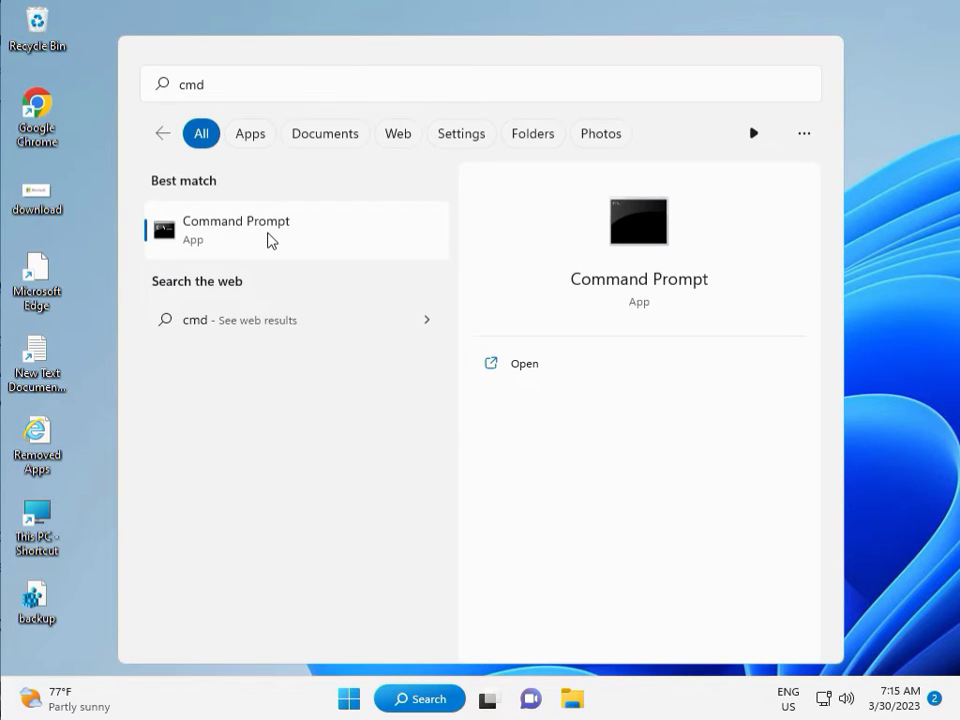
{"action": "left_click", "coordinate": [514, 397]}
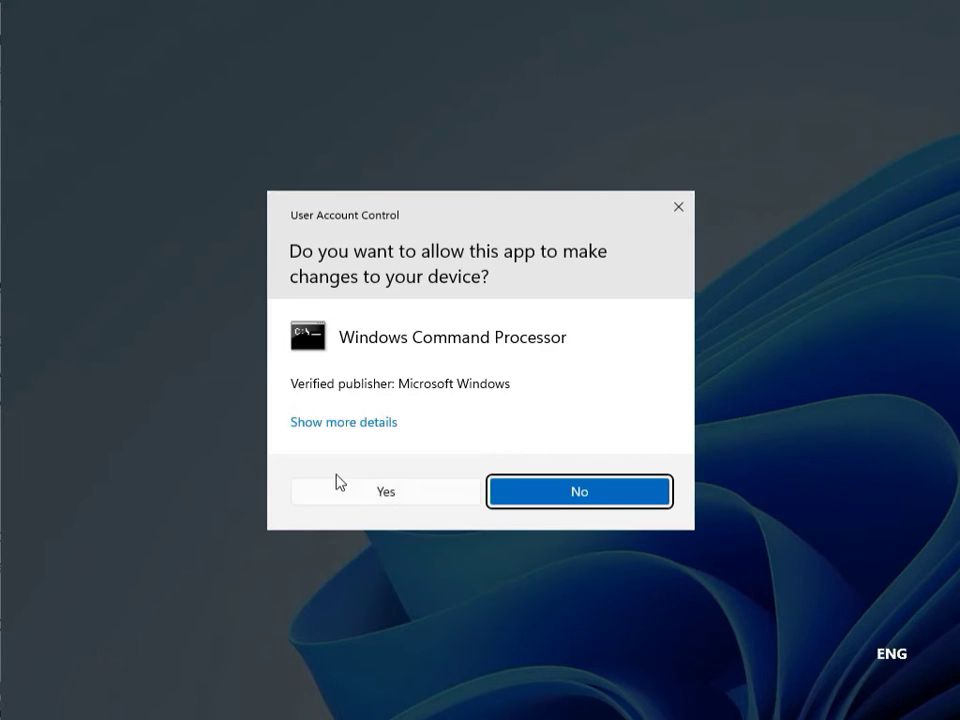
{"action": "left_click", "coordinate": [341, 485]}
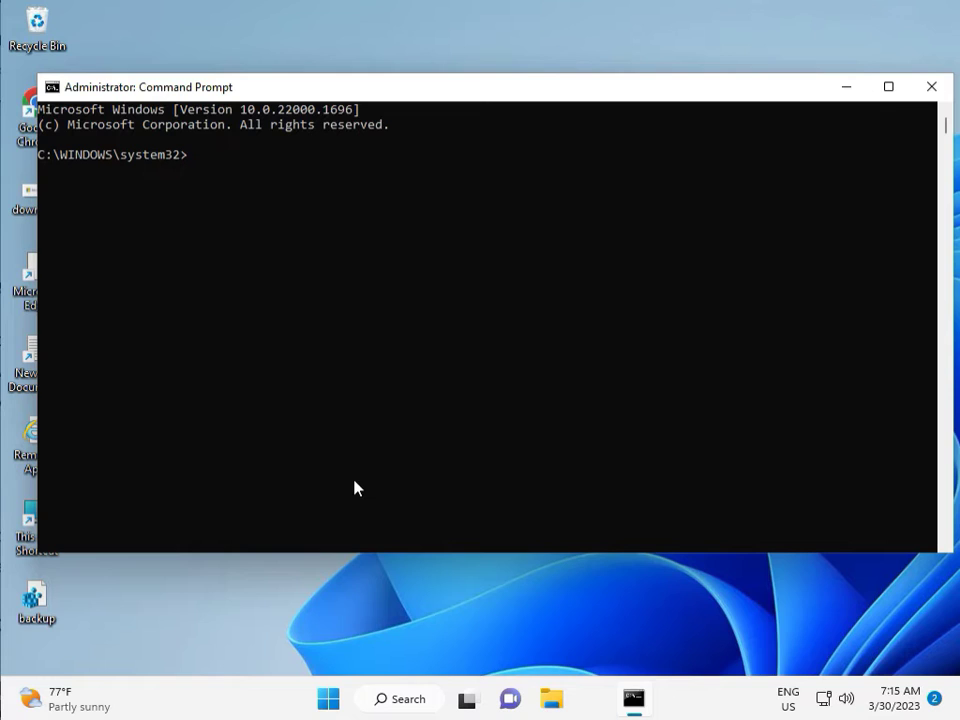
- Run chkdsk /f /r, answer y to schedule the check for next restart, then close Command Prompt
{"action": "type", "text": "chkdsk /f /r"}
{"action": "key", "text": "Return"}
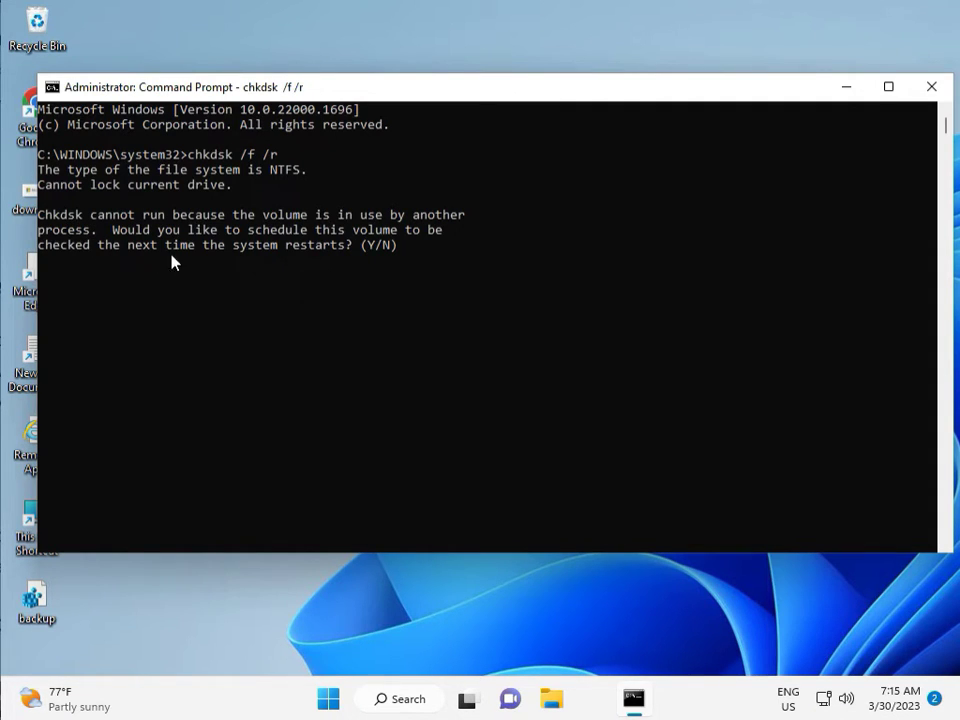
{"action": "type", "text": "y"}
{"action": "key", "text": "Return"}
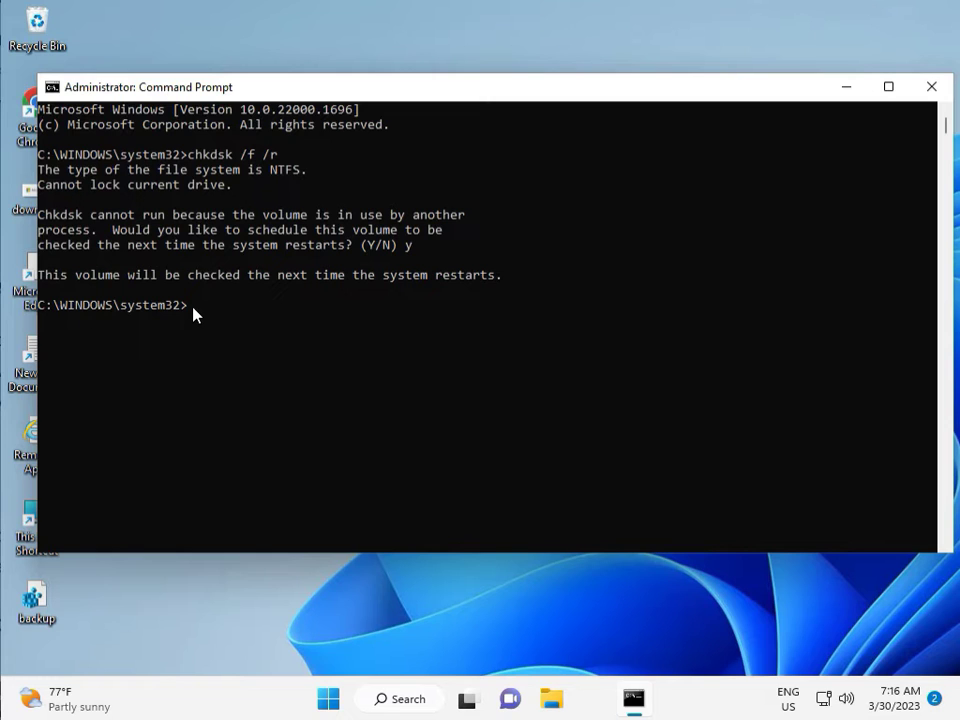
{"action": "left_click", "coordinate": [931, 90]}
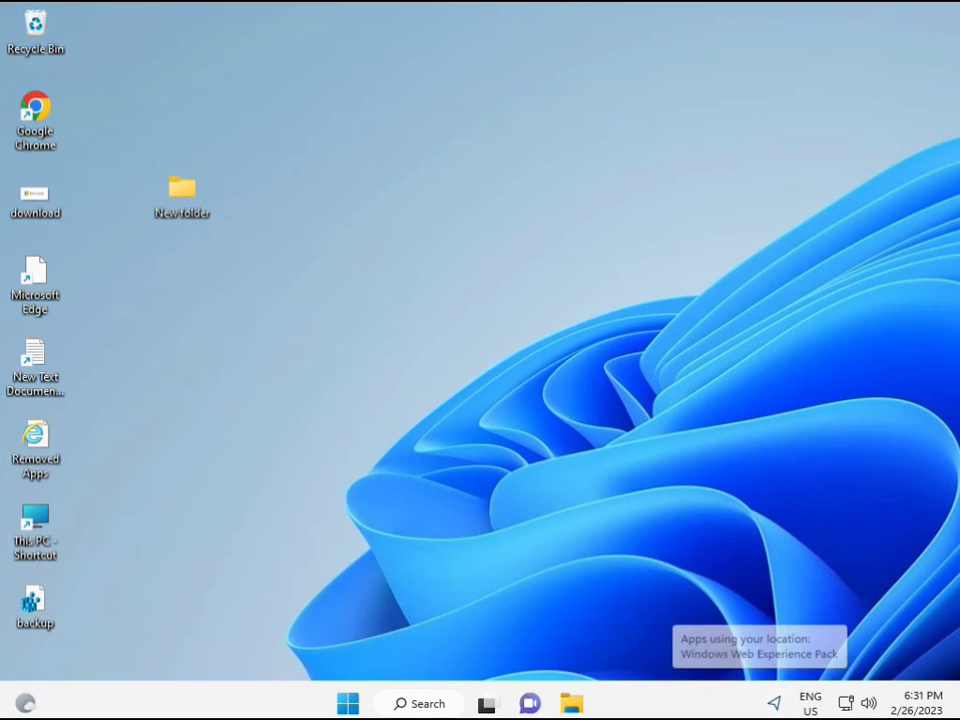
- Search for cmd and start Command Prompt elevated with Ctrl+Shift+Enter, approving the UAC prompt
{"action": "left_click", "coordinate": [347, 703]}
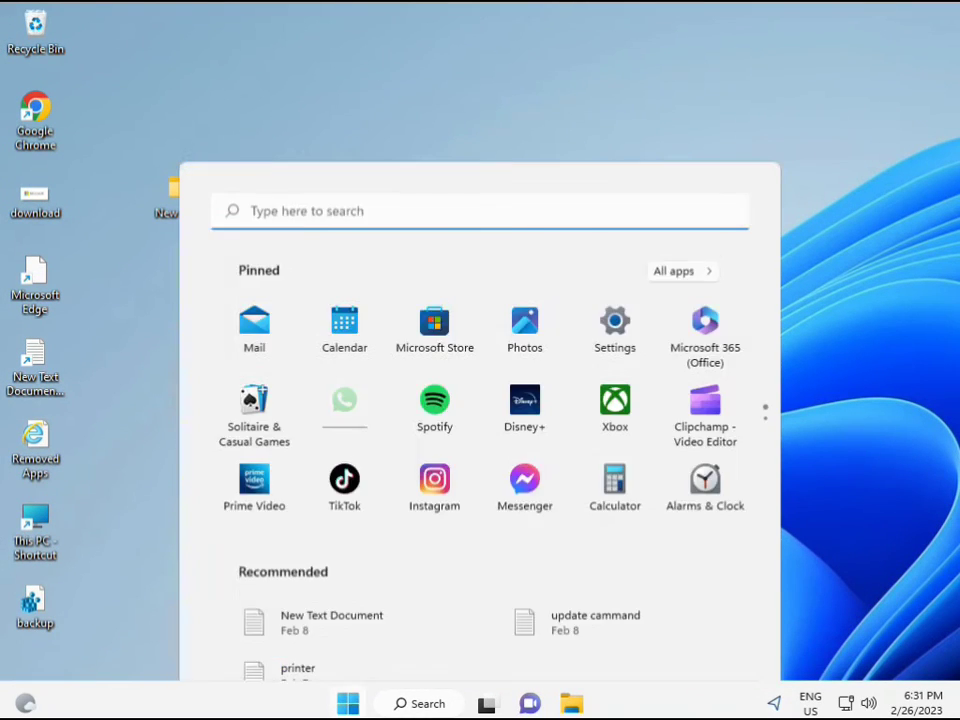
{"action": "left_click", "coordinate": [390, 704]}
{"action": "type", "text": "cmd"}
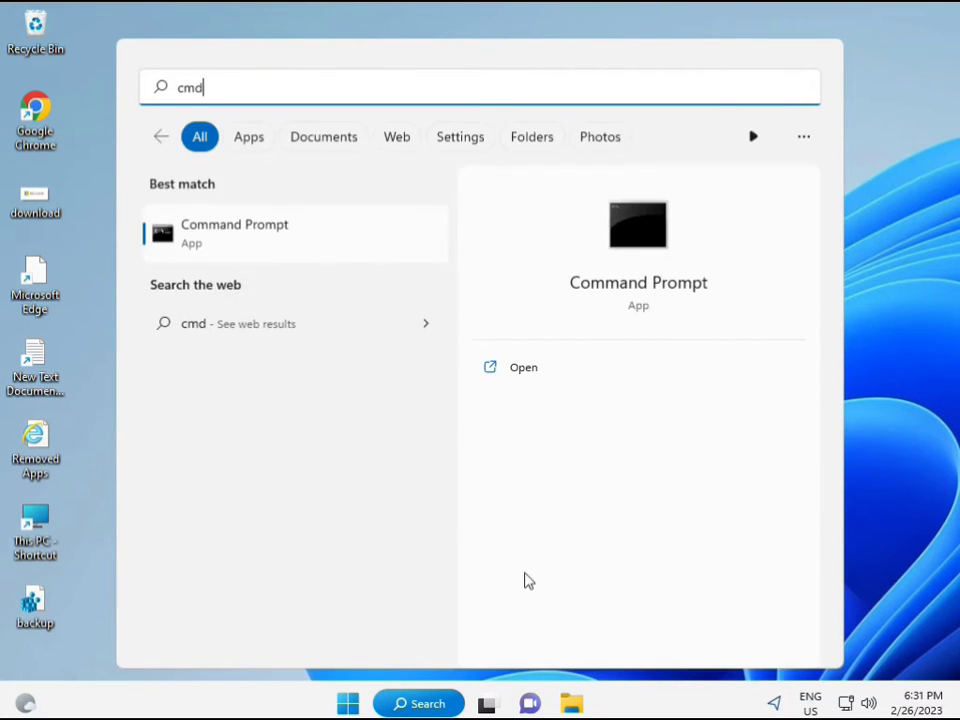
{"action": "left_click", "coordinate": [211, 233]}
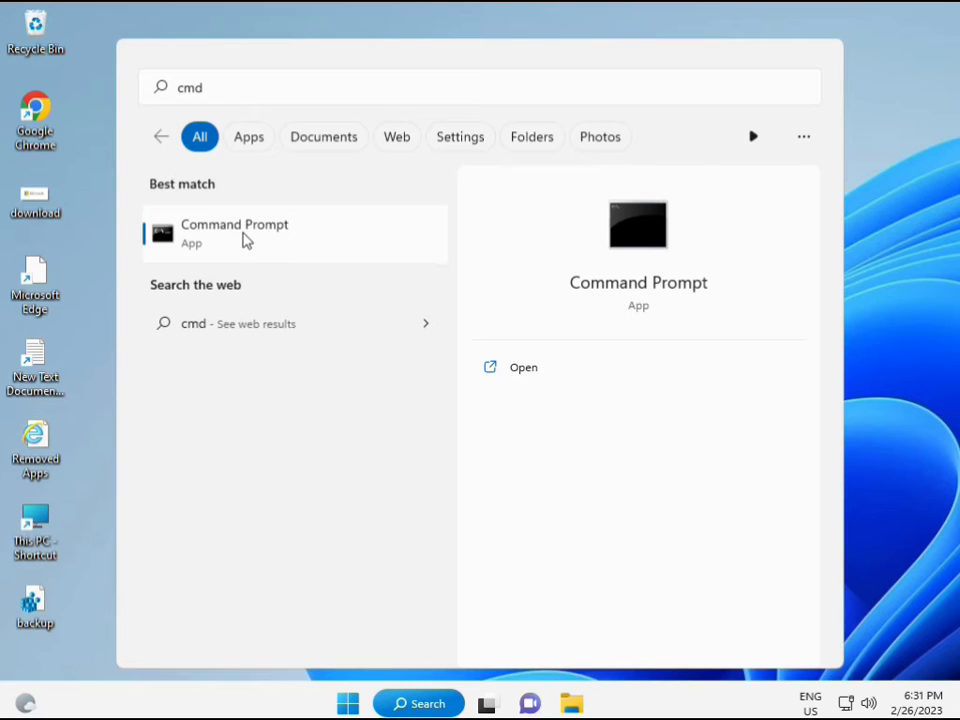
{"action": "right_click", "coordinate": [247, 240]}
{"action": "key", "text": "Escape"}
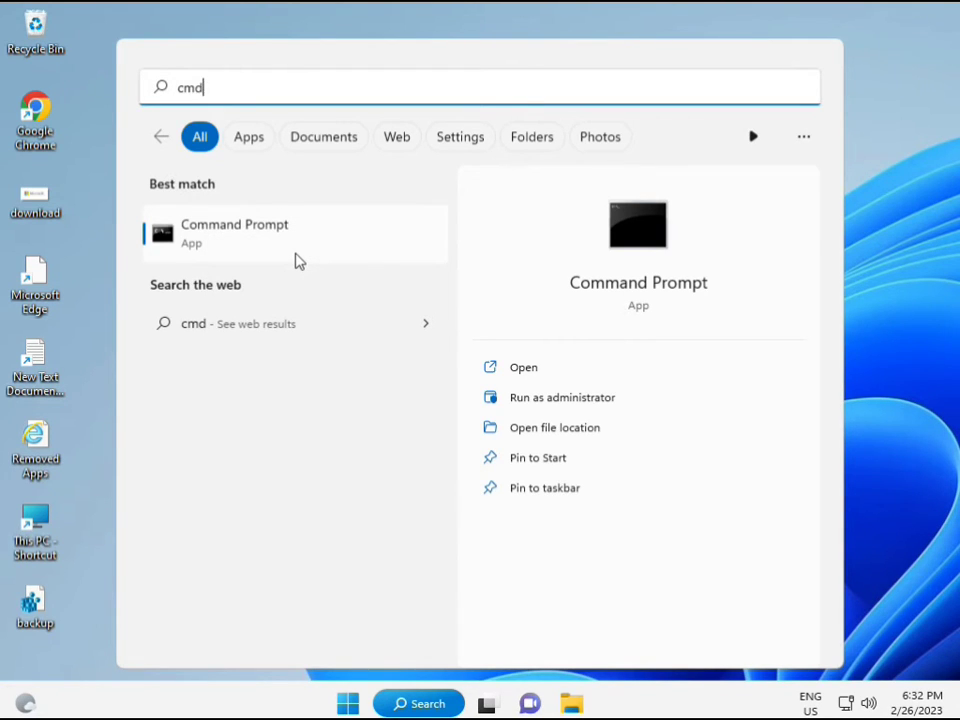
{"action": "key", "text": "ctrl+shift+Return"}
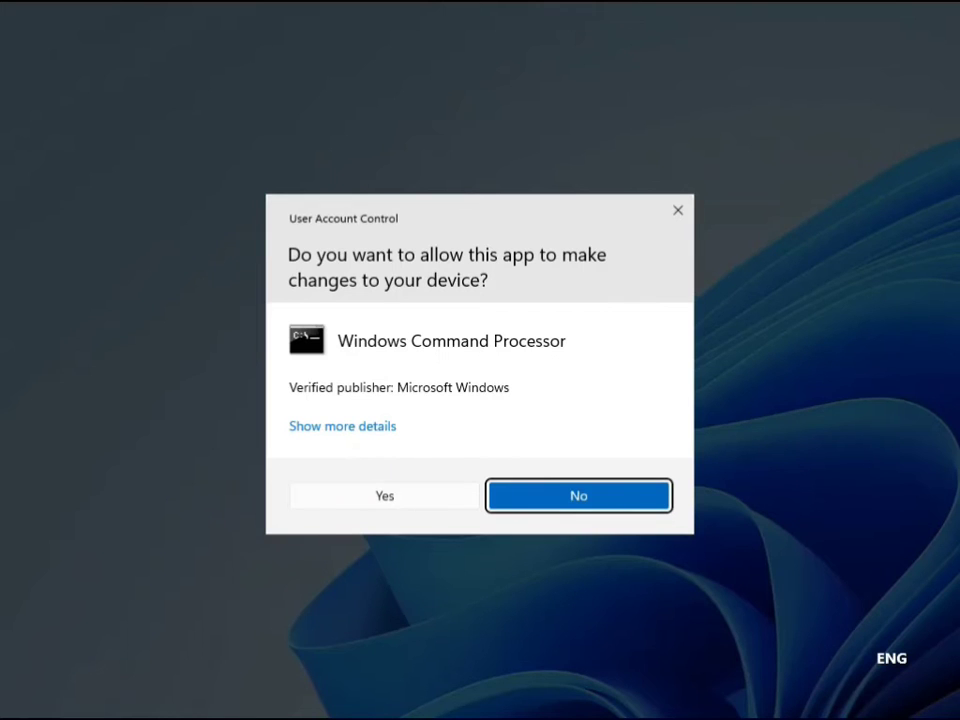
{"action": "left_click", "coordinate": [388, 495]}
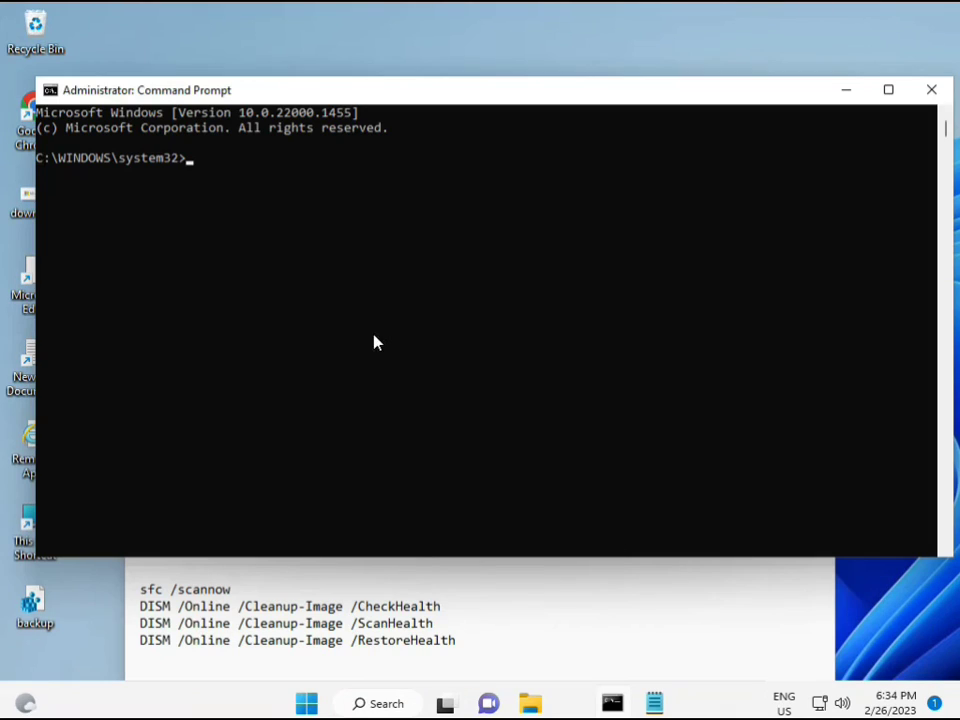
- Run sfc /scannow at the admin prompt and let verification reach 100% with no integrity violations
{"action": "left_click", "coordinate": [190, 158]}
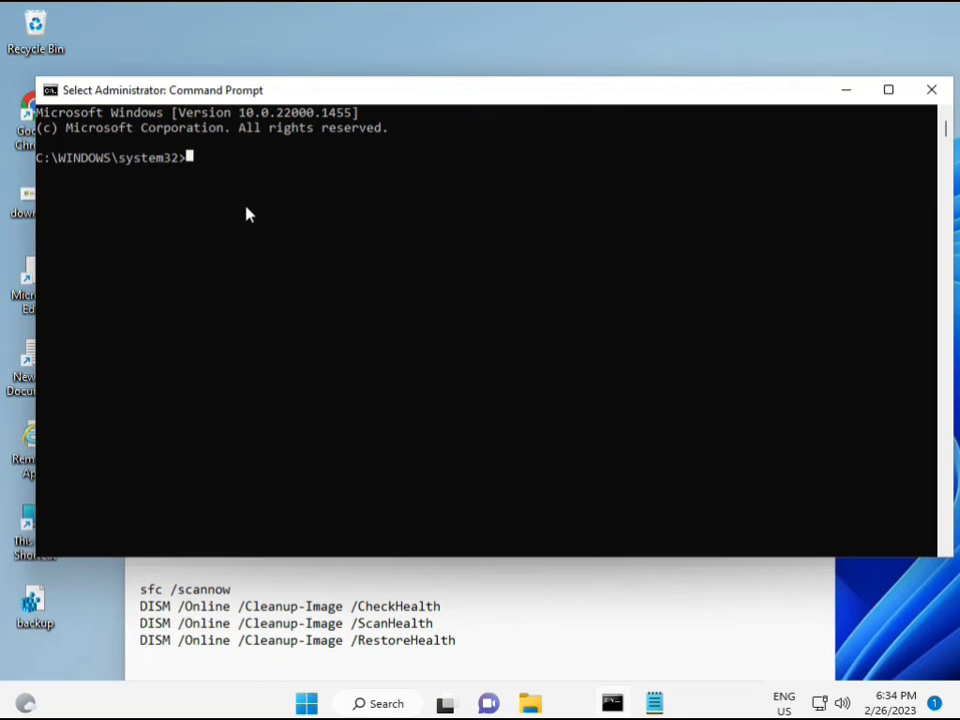
{"action": "type", "text": "sca"}
{"action": "key", "text": "BackSpace"}
{"action": "key", "text": "BackSpace"}
{"action": "key", "text": "BackSpace"}
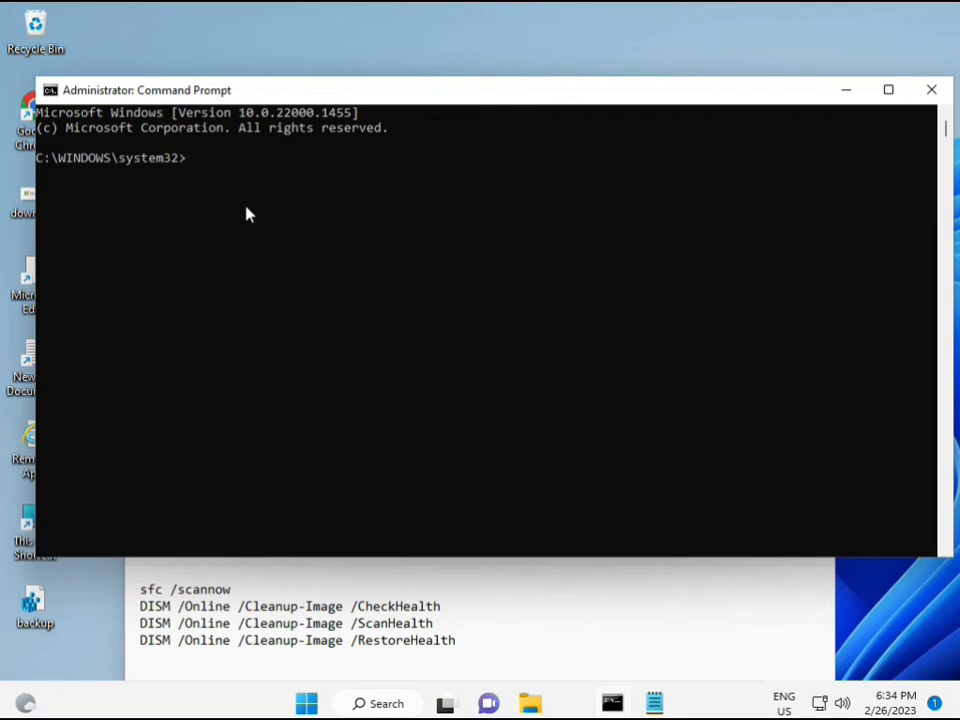
{"action": "type", "text": "sfc /scannow"}
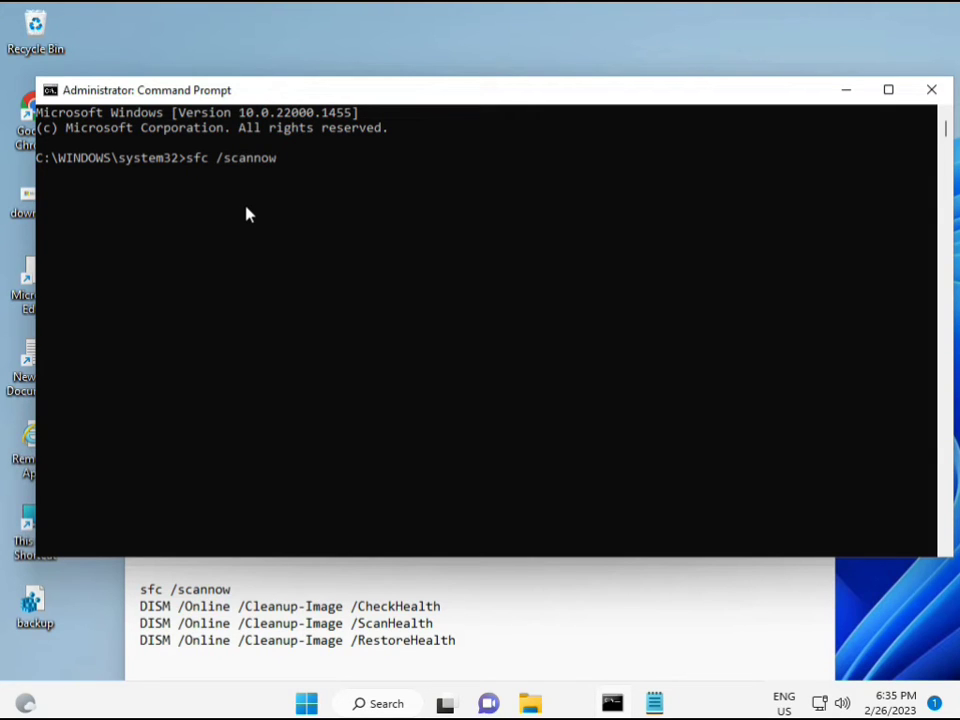
{"action": "key", "text": "Return"}
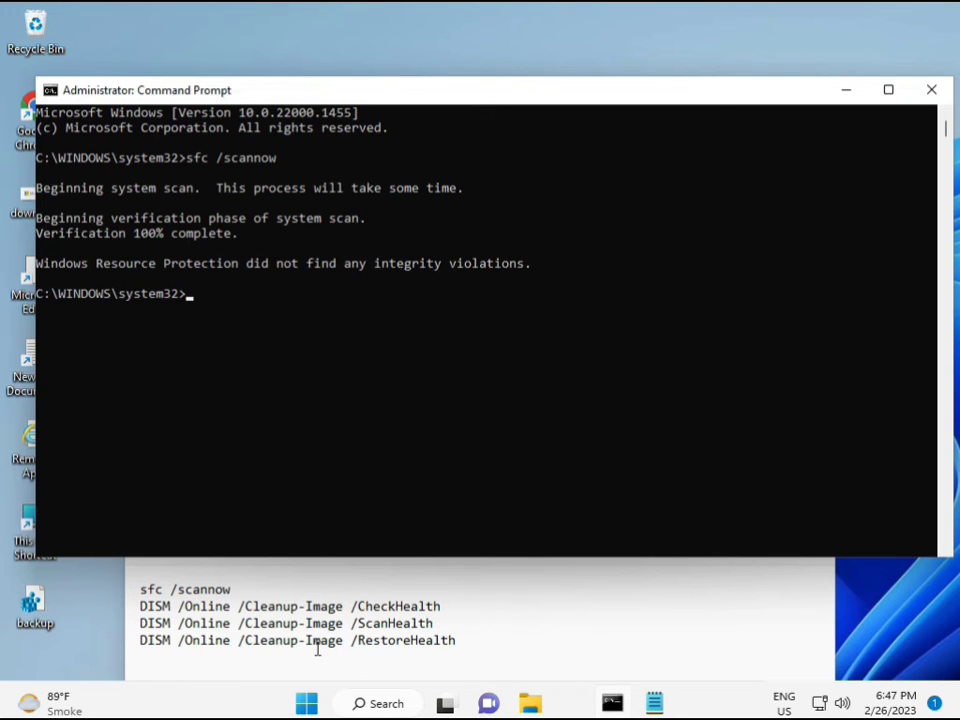
- Copy DISM /Online /Cleanup-Image /CheckHealth from Notepad, paste it via the console's Edit > Paste, and run it
{"action": "left_click", "coordinate": [145, 606]}
{"action": "left_click_drag", "start_coordinate": [141, 606], "coordinate": [450, 606]}
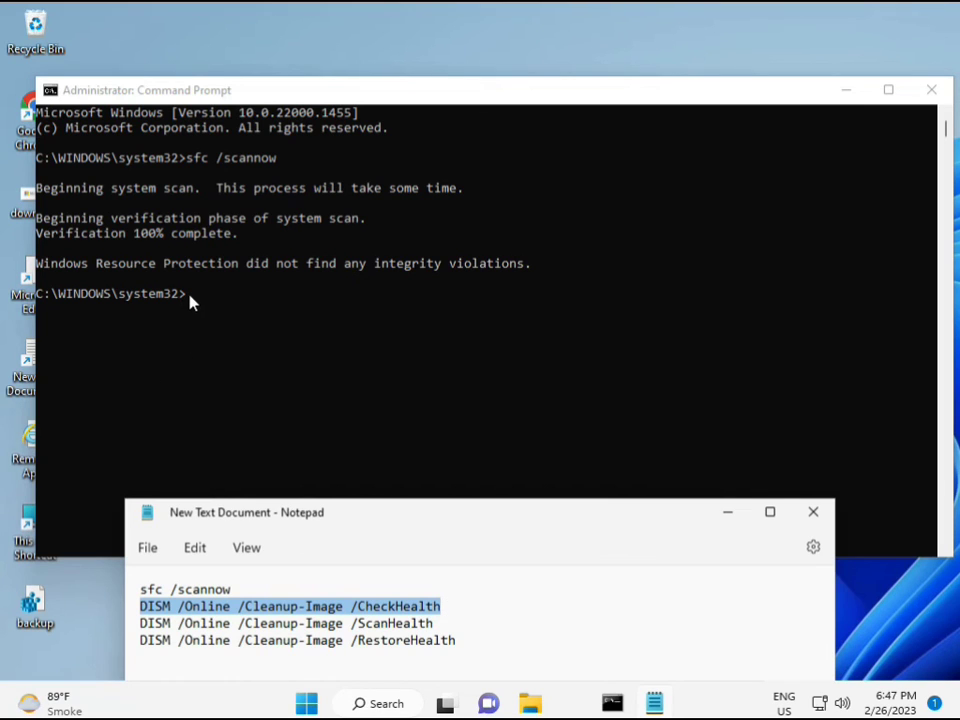
{"action": "right_click", "coordinate": [255, 612]}
{"action": "left_click", "coordinate": [302, 318]}
{"action": "left_click", "coordinate": [238, 313]}
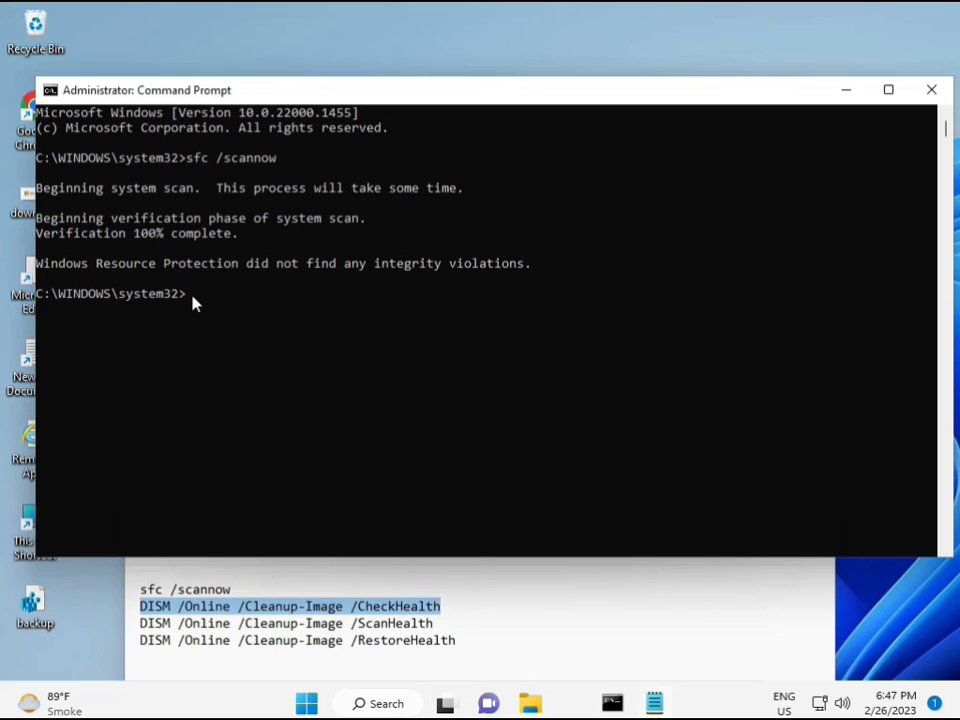
{"action": "right_click", "coordinate": [76, 90]}
{"action": "mouse_move", "coordinate": [163, 234]}
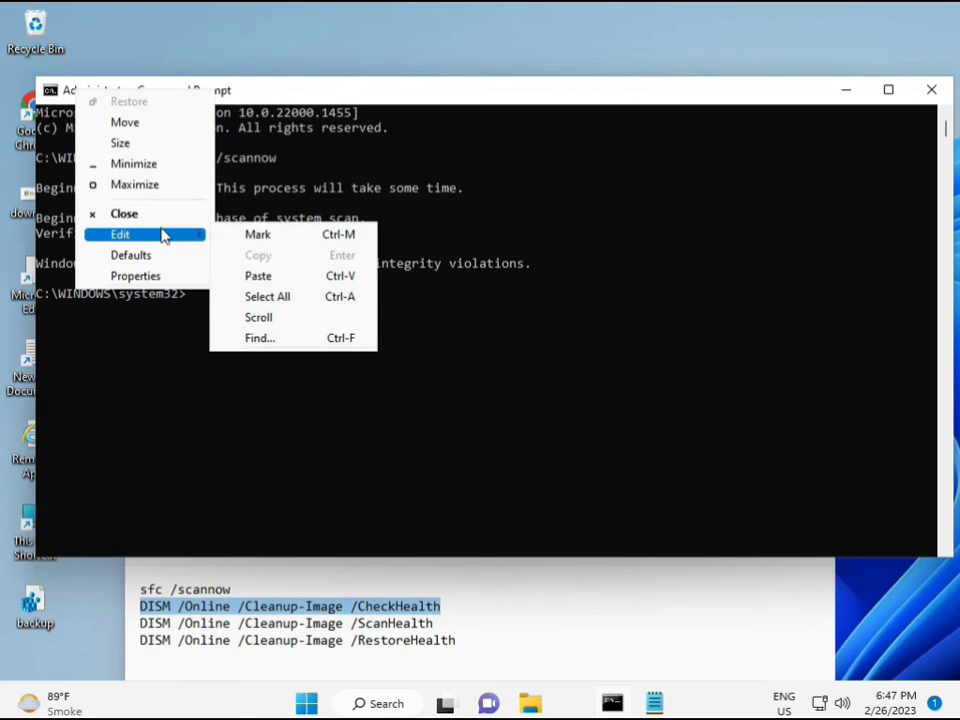
{"action": "left_click", "coordinate": [256, 275]}
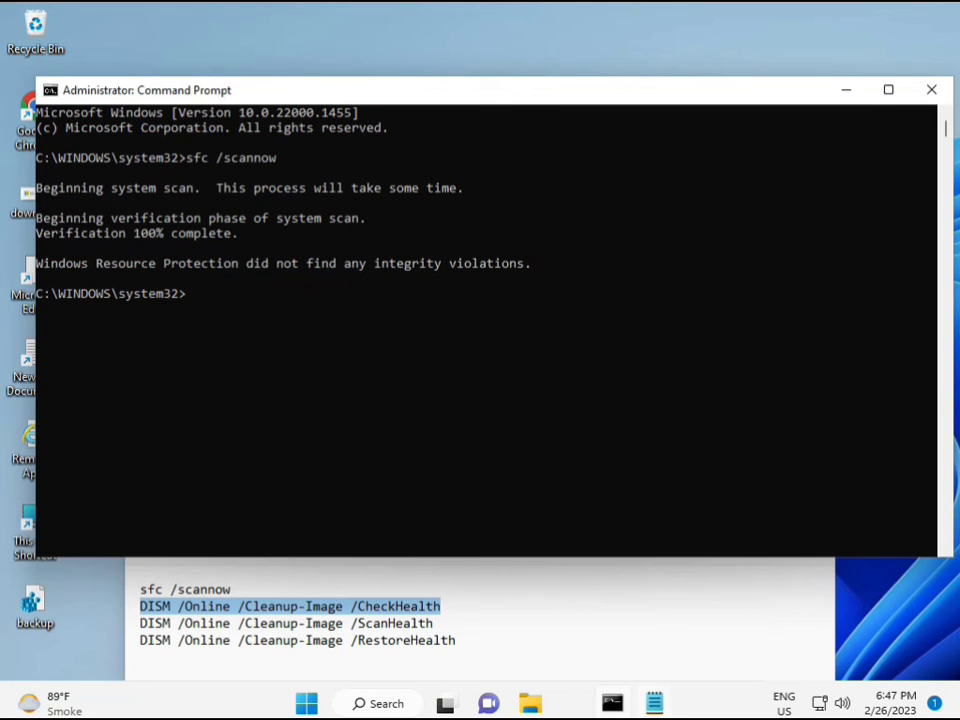
{"action": "mouse_move", "coordinate": [654, 703]}
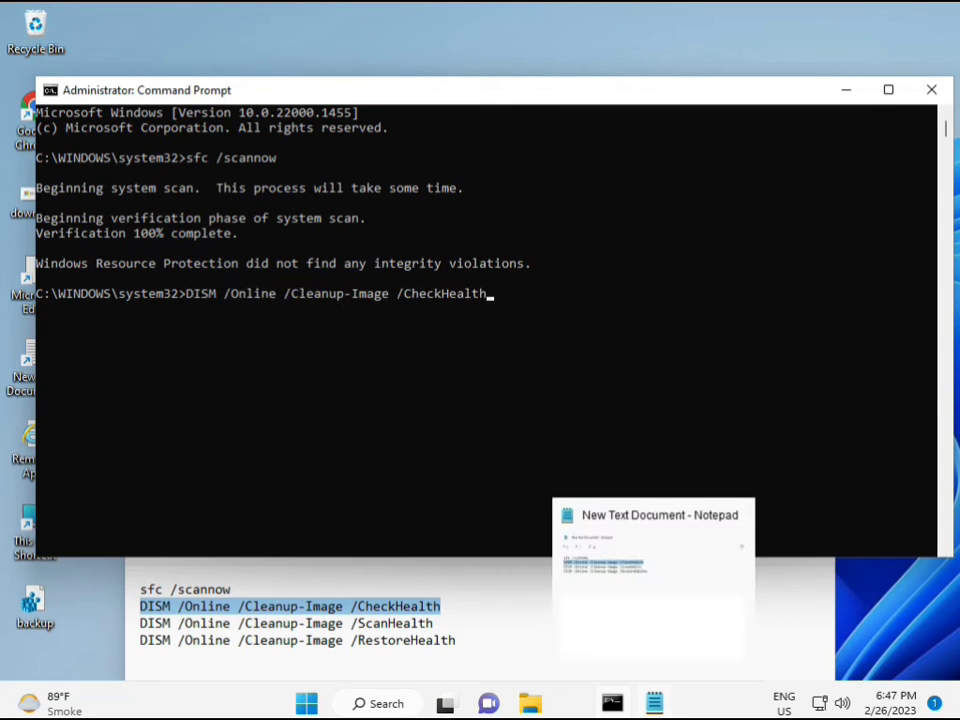
{"action": "left_click", "coordinate": [186, 300]}
{"action": "key", "text": "Return"}
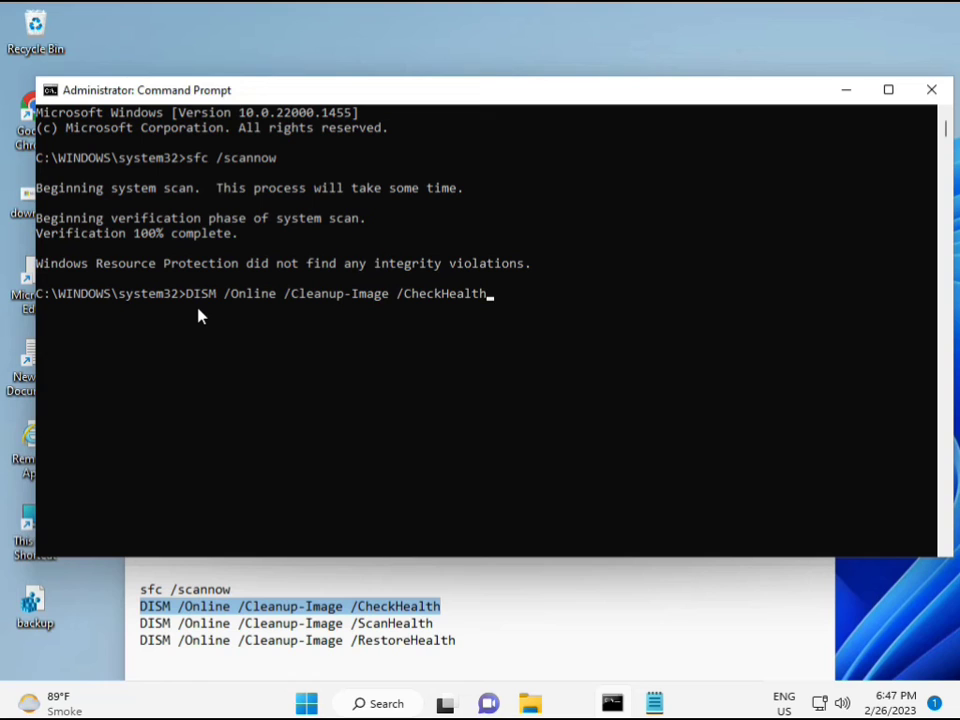
{"action": "key", "text": "Return"}
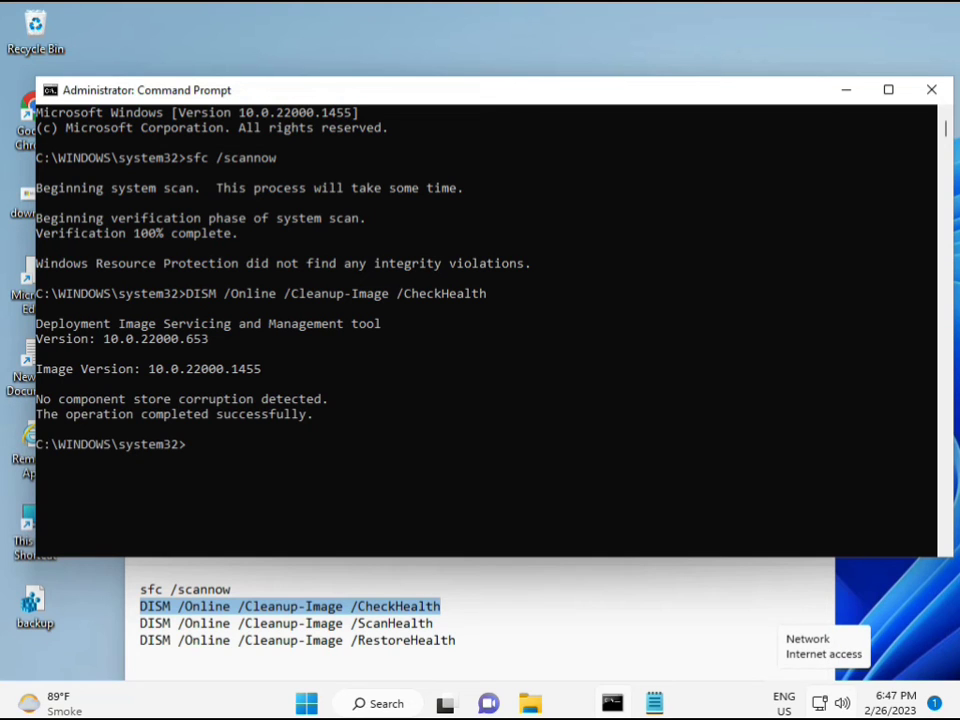
- Copy DISM /Online /Cleanup-Image /ScanHealth from Notepad, right-click paste it into the console and run it
{"action": "left_click", "coordinate": [141, 624]}
{"action": "left_click_drag", "start_coordinate": [141, 624], "coordinate": [455, 624]}
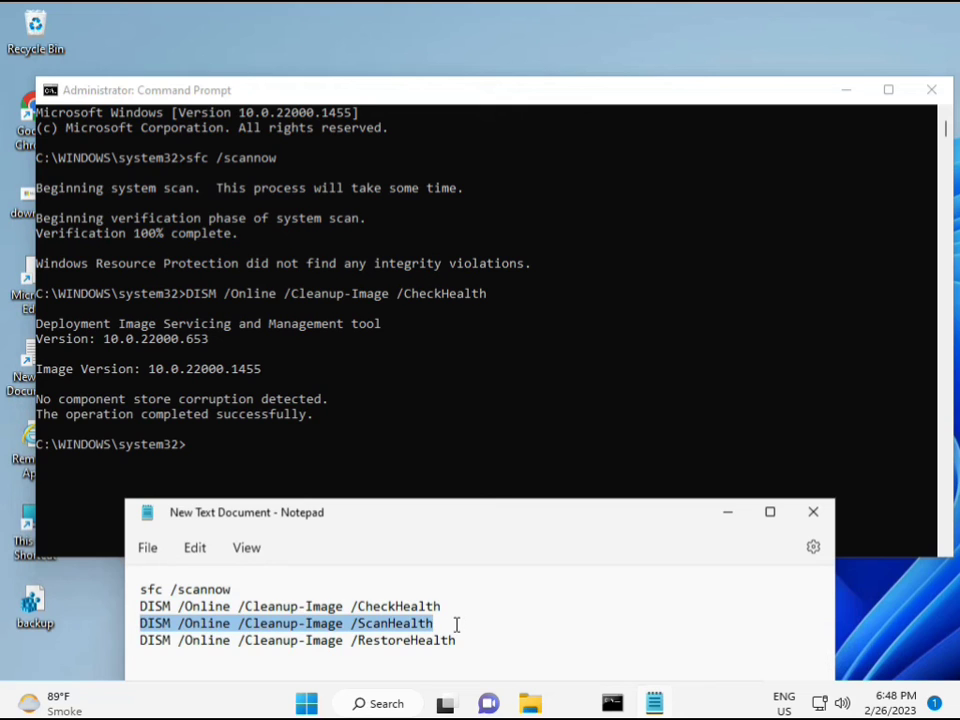
{"action": "right_click", "coordinate": [426, 624]}
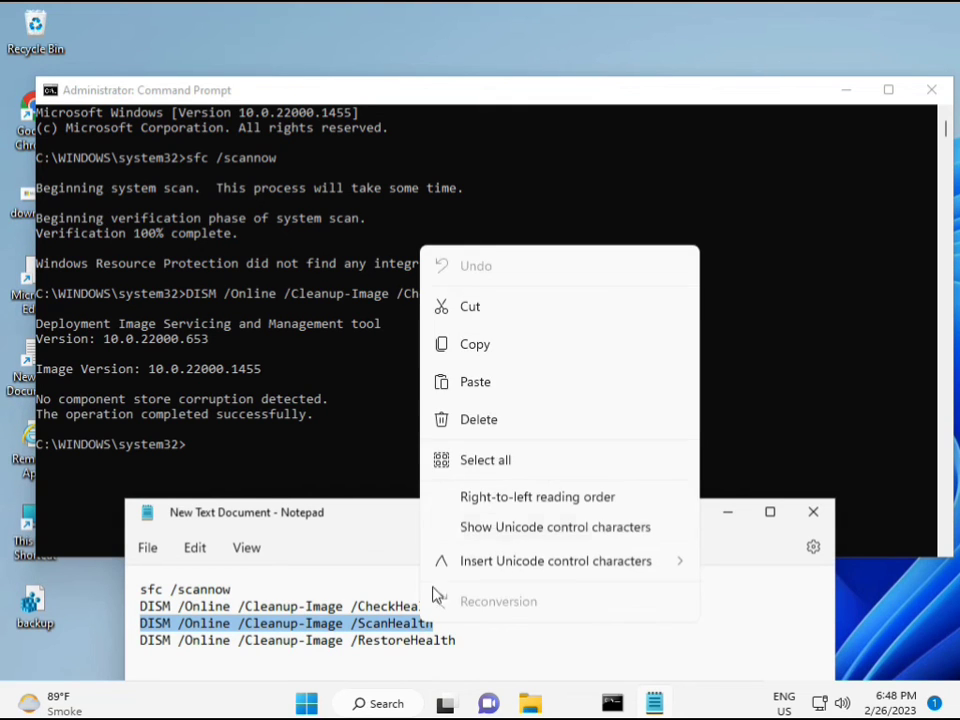
{"action": "left_click", "coordinate": [468, 352]}
{"action": "left_click", "coordinate": [338, 472]}
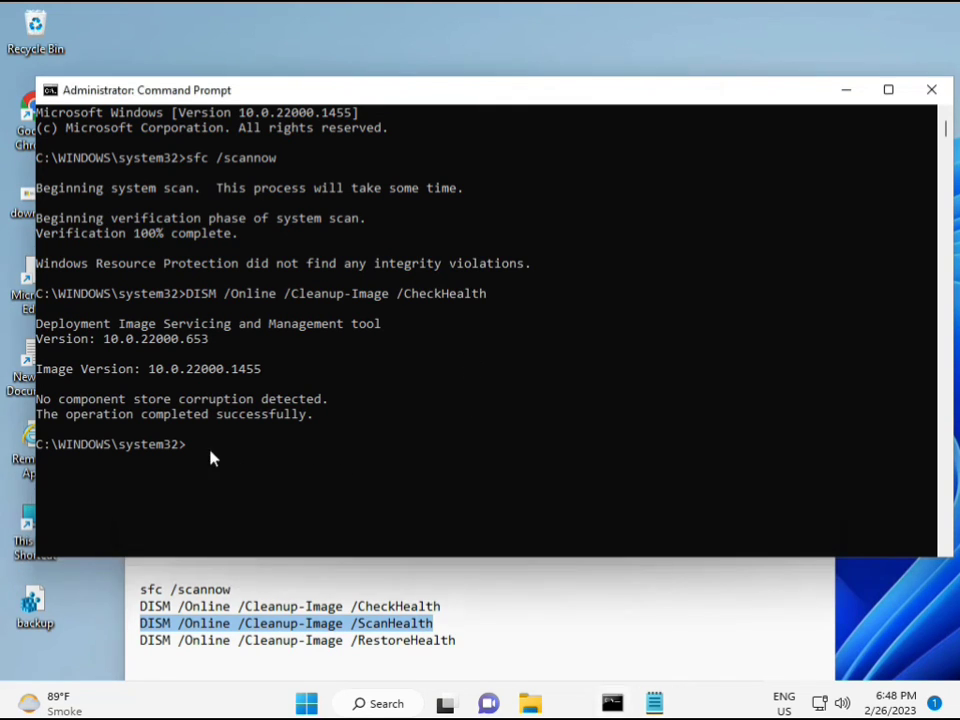
{"action": "left_click", "coordinate": [190, 446]}
{"action": "right_click", "coordinate": [193, 449]}
{"action": "right_click", "coordinate": [193, 449]}
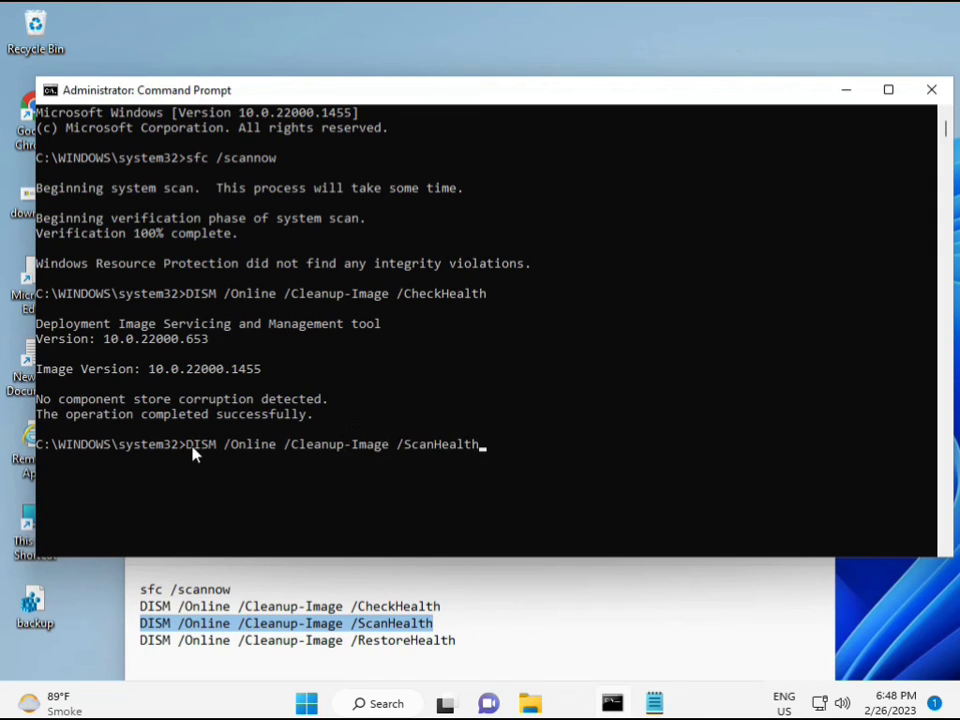
{"action": "key", "text": "Return"}
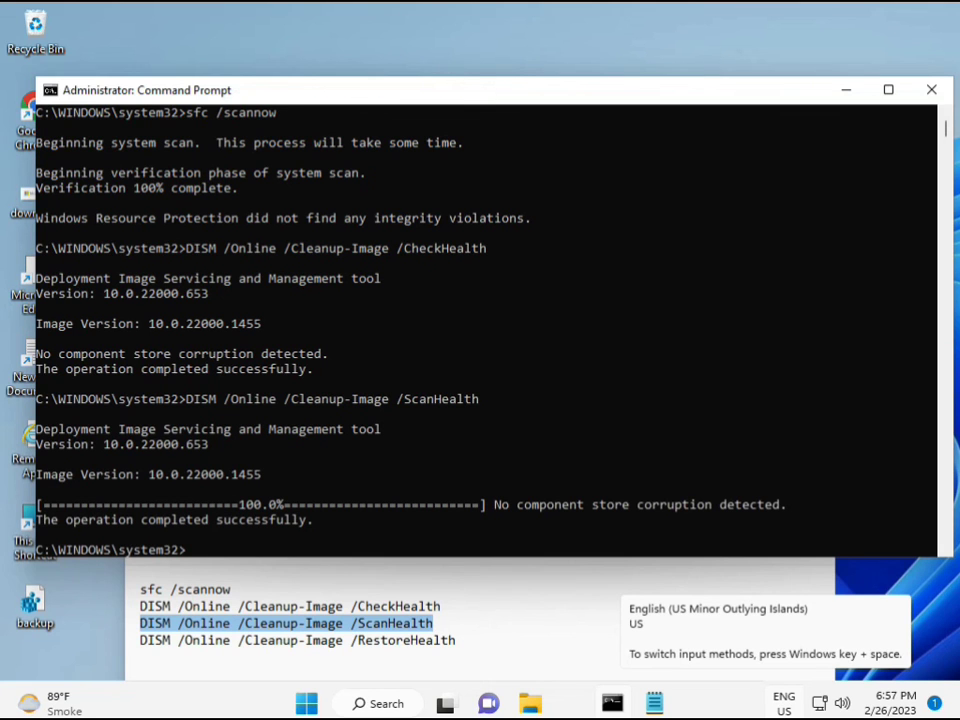
- Copy the DISM /Online /Cleanup-Image /RestoreHealth line from the Notepad command list
{"action": "left_click_drag", "start_coordinate": [214, 520], "coordinate": [314, 521]}
{"action": "left_click", "coordinate": [227, 645]}
{"action": "triple_click", "coordinate": [227, 645]}
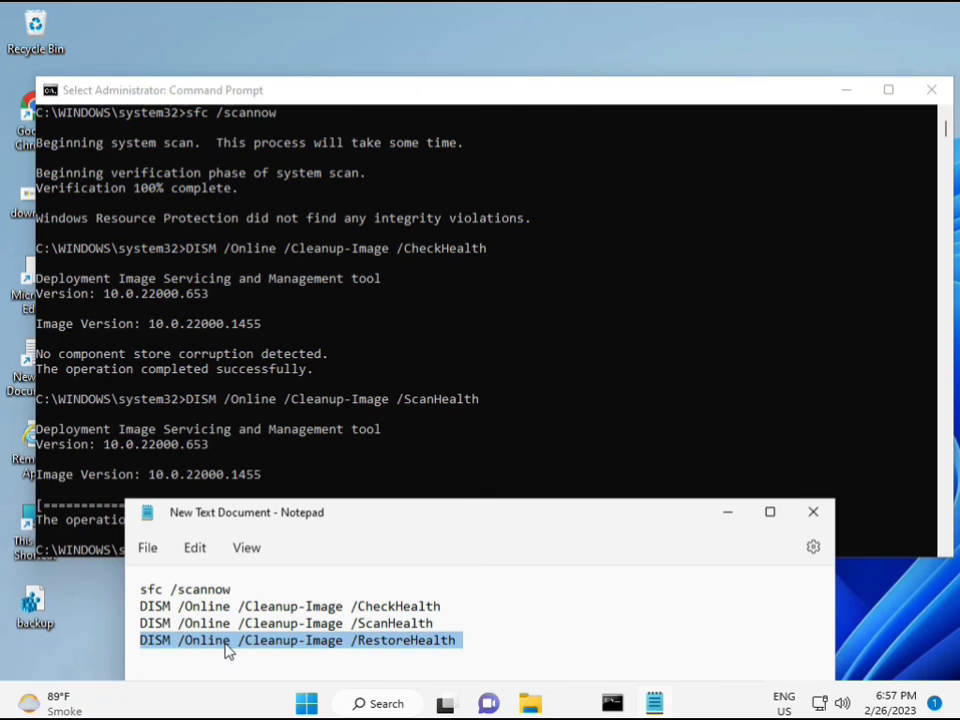
{"action": "right_click", "coordinate": [225, 647]}
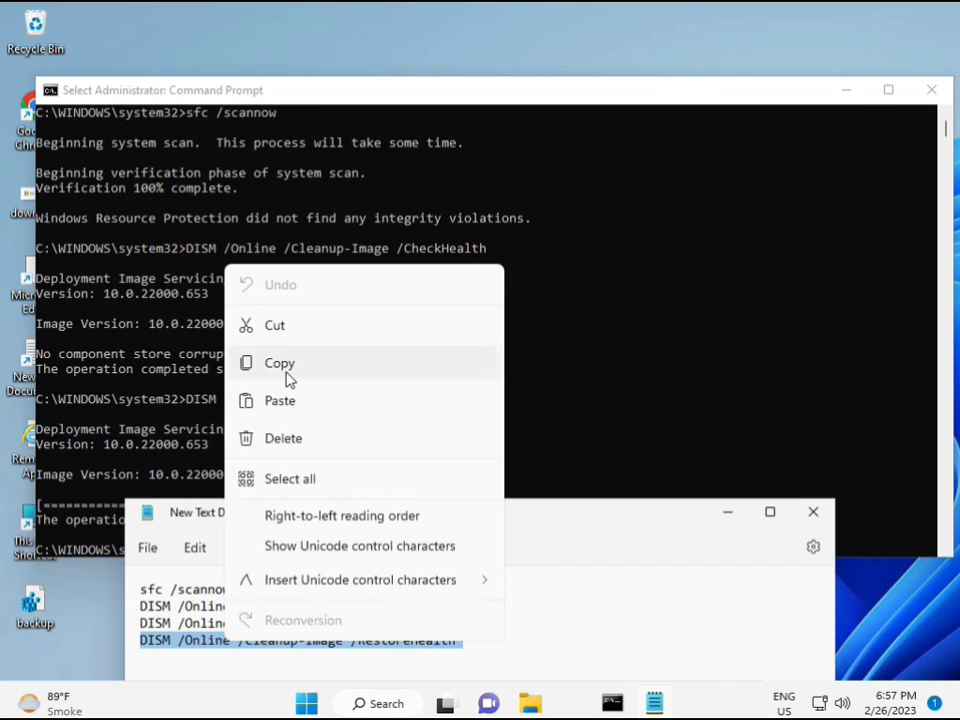
{"action": "left_click", "coordinate": [317, 369]}
- Paste the RestoreHealth command at the admin prompt and start the repair
{"action": "left_click", "coordinate": [212, 541]}
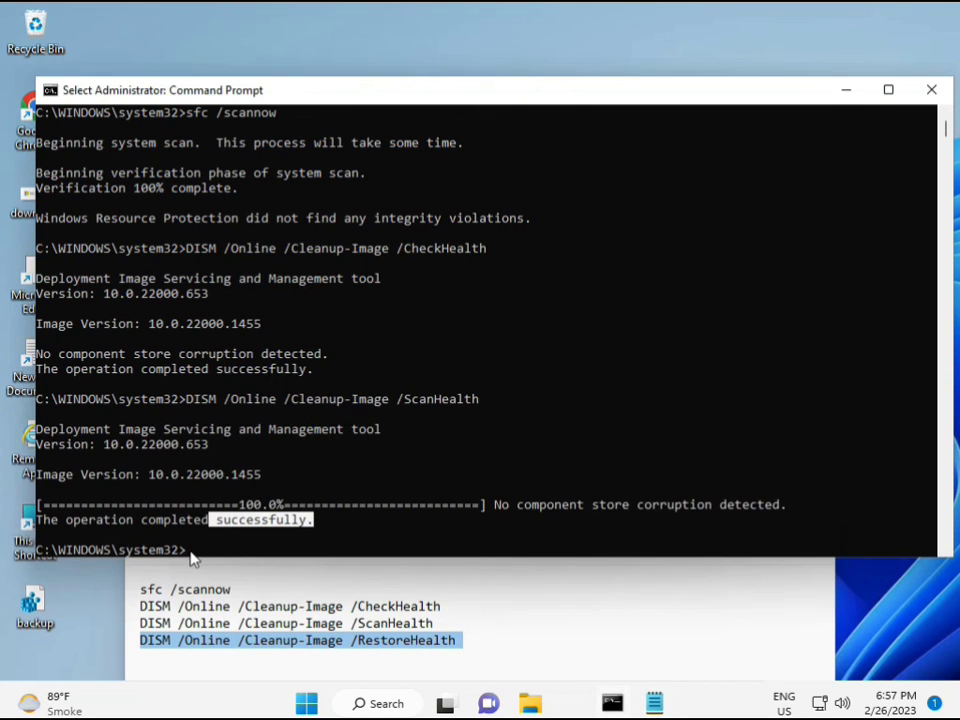
{"action": "left_click", "coordinate": [190, 555]}
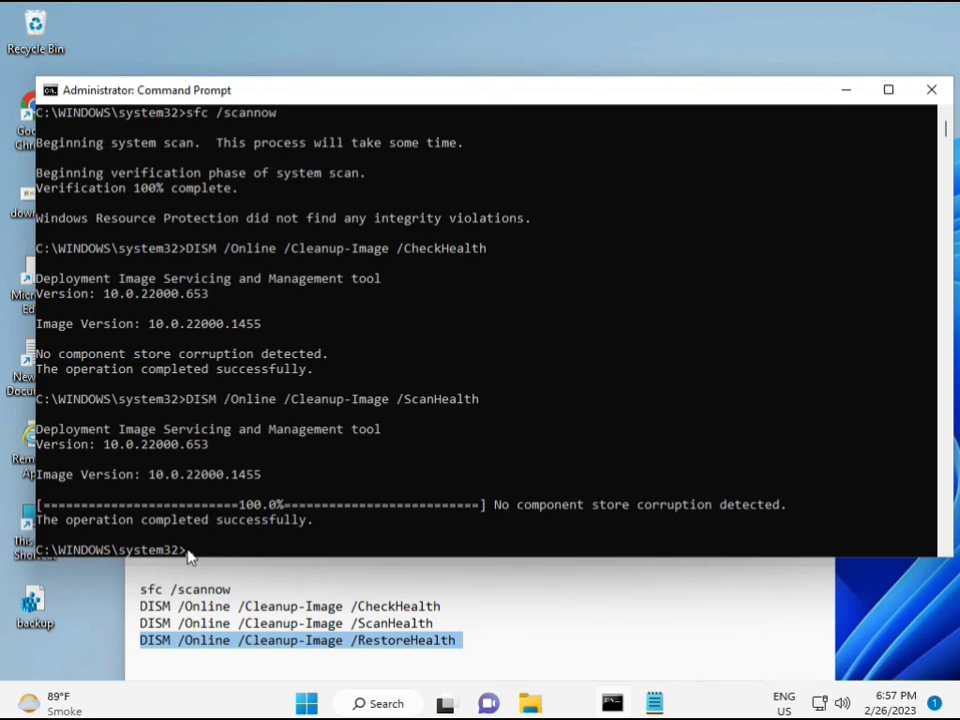
{"action": "left_click", "coordinate": [190, 556]}
{"action": "right_click", "coordinate": [190, 551]}
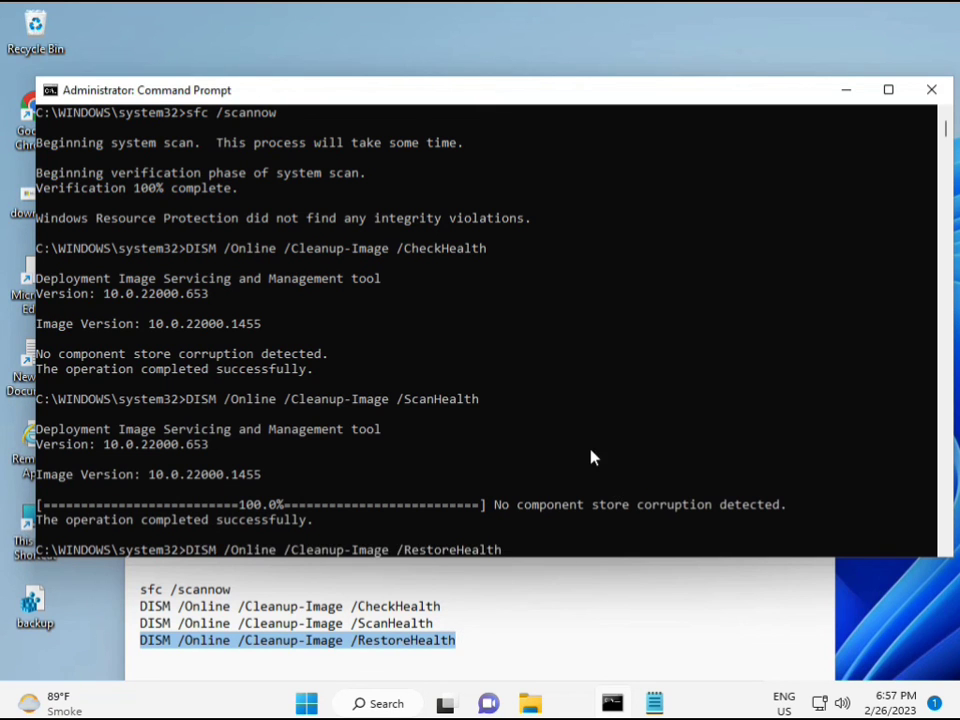
{"action": "scroll", "coordinate": [590, 457], "scroll_direction": "down", "scroll_amount": 9}
{"action": "scroll", "coordinate": [566, 454], "scroll_direction": "up", "scroll_amount": 9}
{"action": "mouse_move", "coordinate": [946, 133]}
{"action": "left_mouse_down"}
{"action": "mouse_move", "coordinate": [948, 143]}
{"action": "mouse_move", "coordinate": [947, 133]}
{"action": "left_mouse_up"}
{"action": "left_click", "coordinate": [195, 281]}
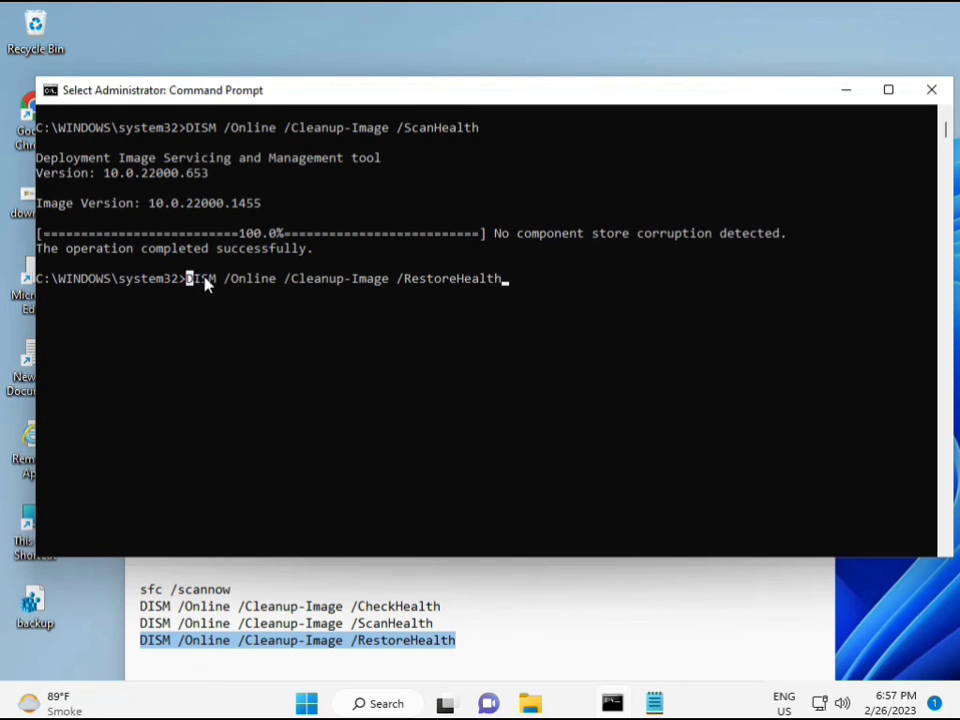
{"action": "key", "text": "Escape"}
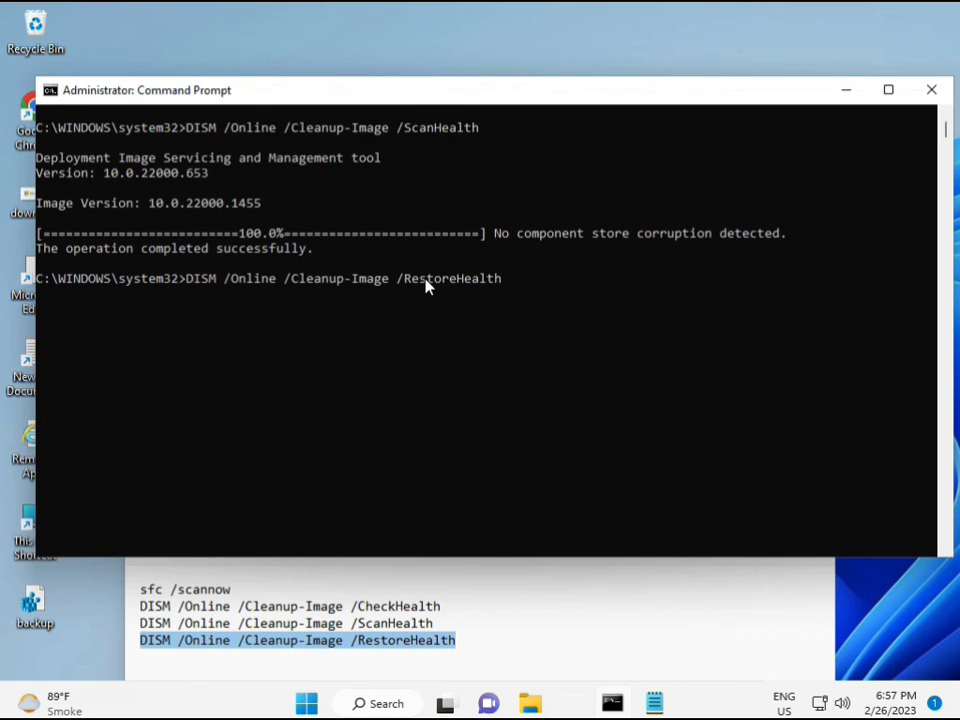
{"action": "key", "text": "Return"}
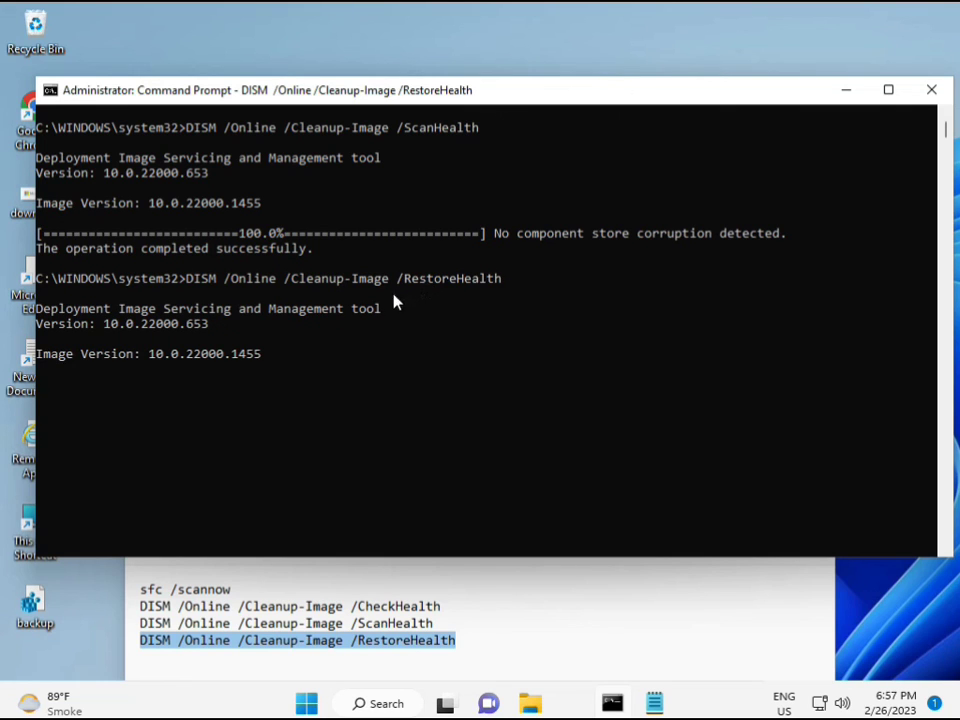